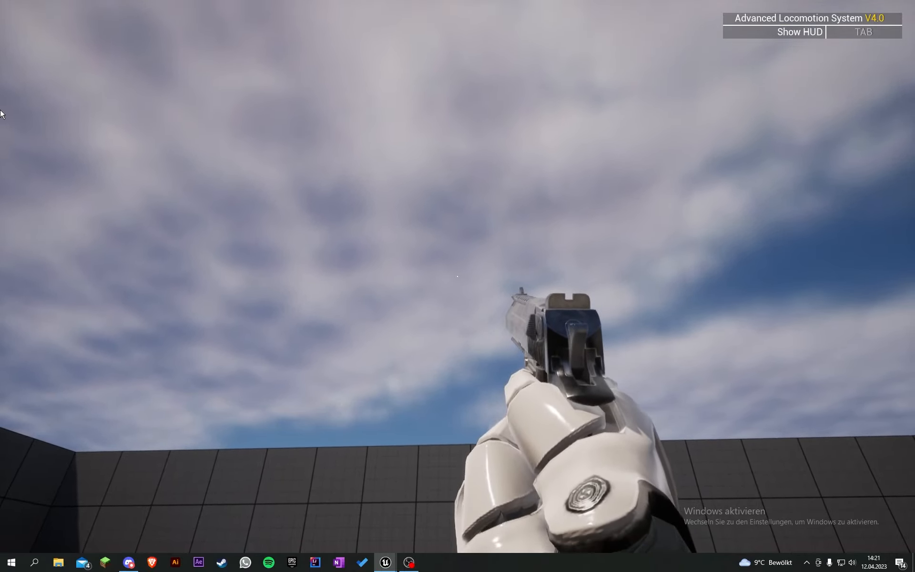
- Stop the play session and open the M_DesertEagle_Slide material from the FirstPerson/Weapons/Mesh/DesertEagle folder
key(Escape)
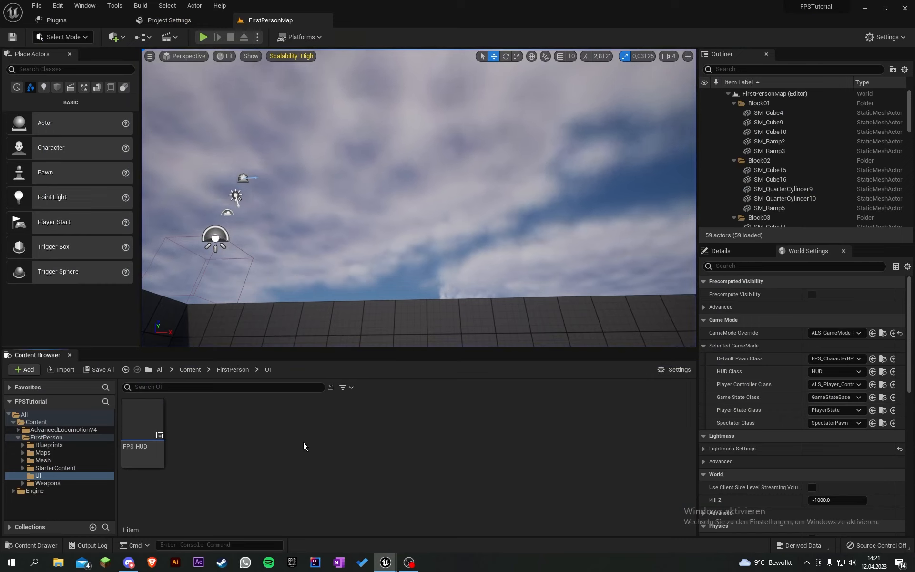
click(235, 370)
double_click(365, 410)
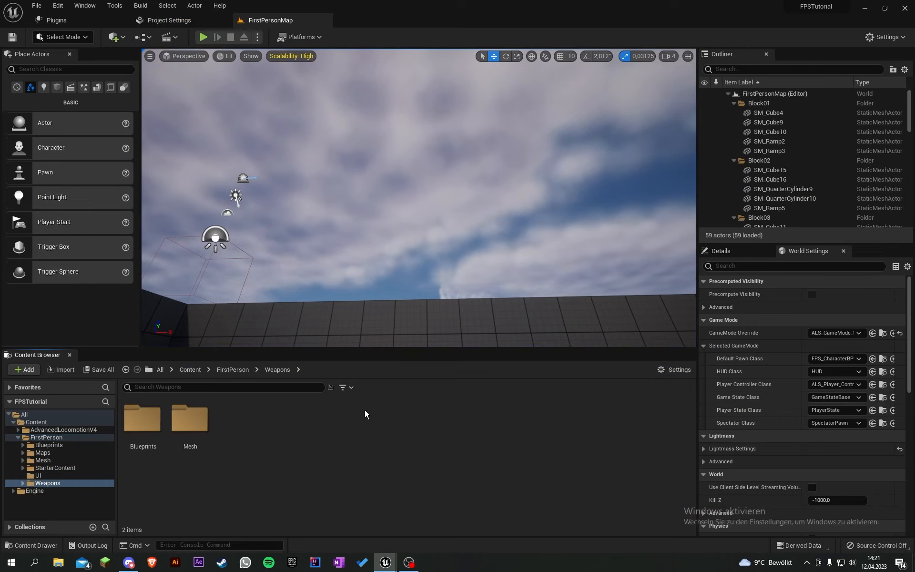
double_click(191, 419)
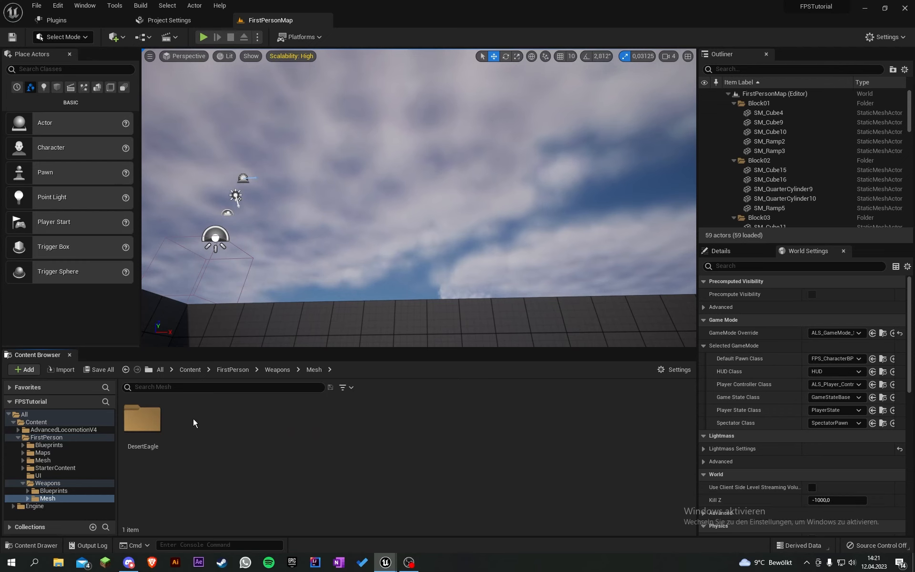
double_click(160, 419)
double_click(328, 441)
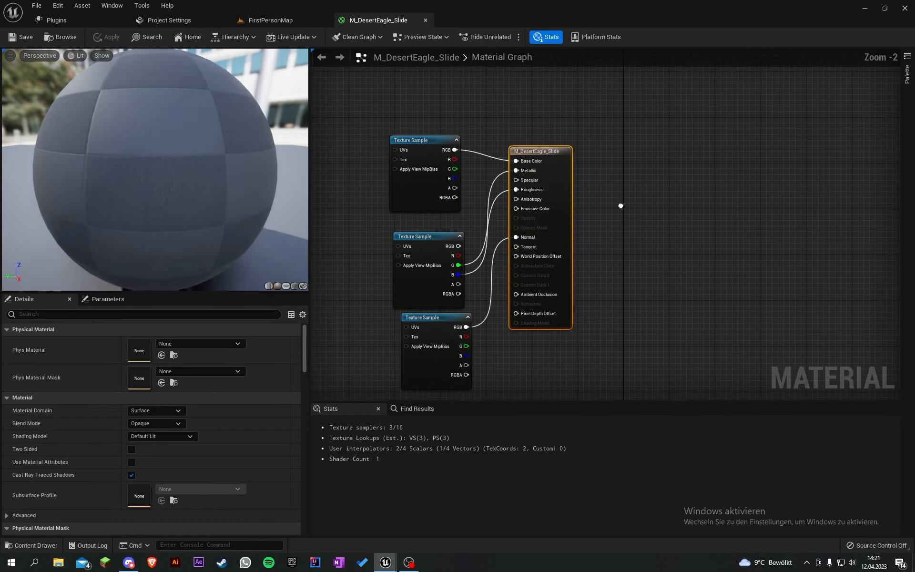
- Open the SK_DesertEagle skeletal mesh and highlight the Element 1 slide material slot on the model
click(270, 20)
double_click(380, 419)
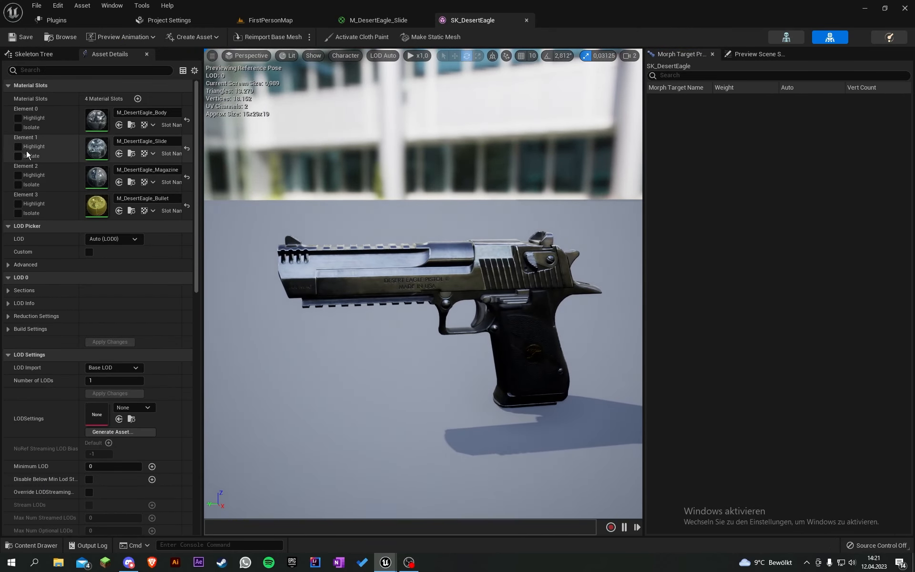
click(18, 146)
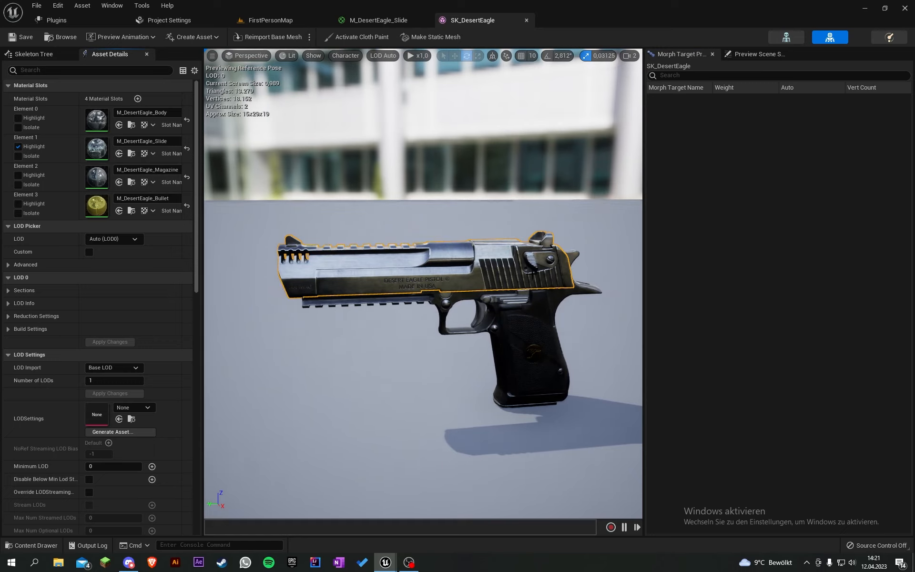
- Return to the M_DesertEagle_Slide graph and move the base color Texture Sample well away from the material output node
click(391, 19)
click(546, 166)
right_drag(577, 175, 706, 216)
right_drag(576, 242, 647, 281)
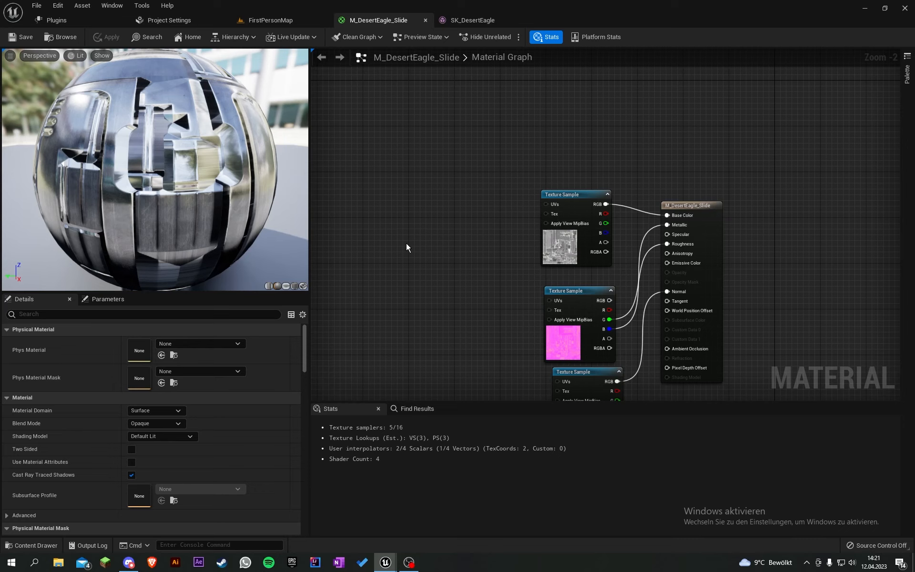
right_drag(406, 243, 477, 251)
drag(640, 253, 365, 270)
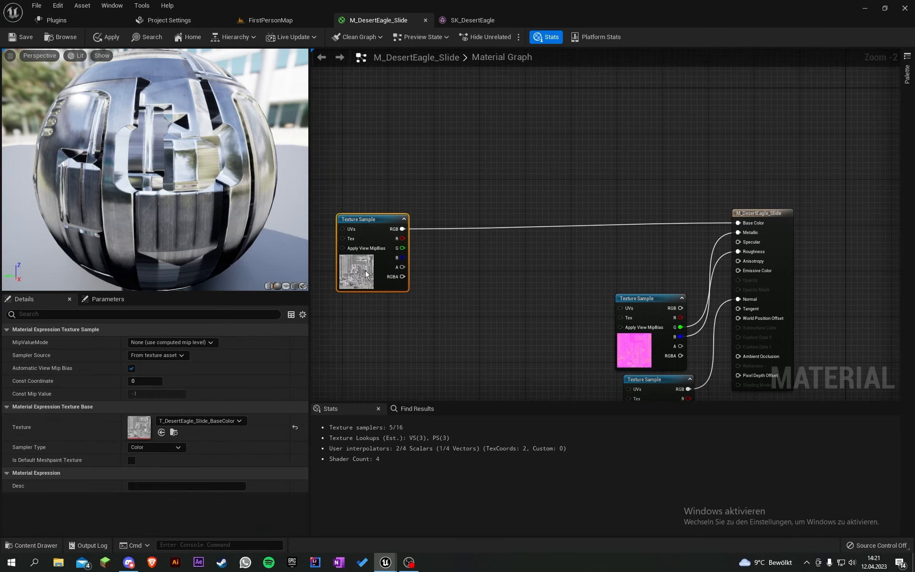
right_drag(365, 270, 467, 262)
click(528, 257)
right_drag(528, 257, 495, 278)
scroll(515, 211, up, 1)
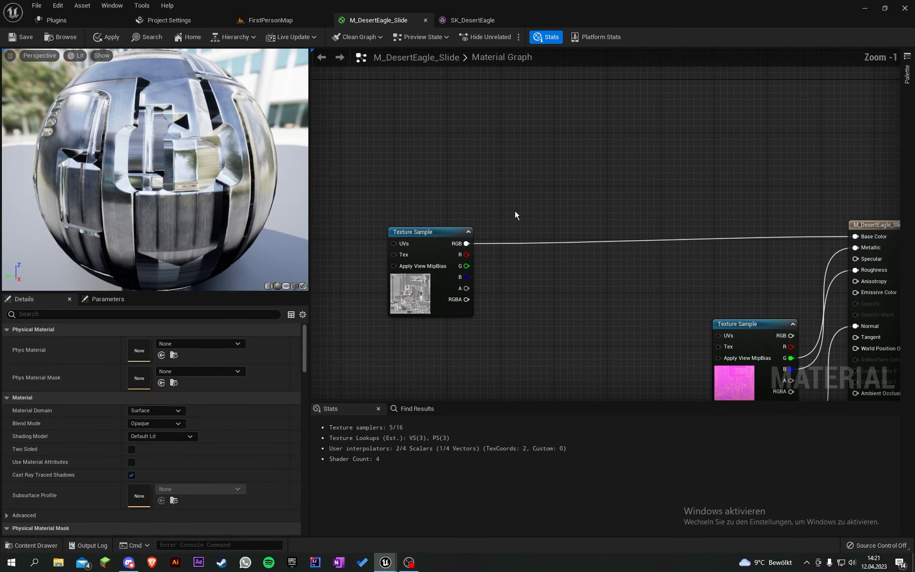
- Add a Lerp node, connect the base color texture's RGB to its A input, and move the texture node clear of it
click(528, 208)
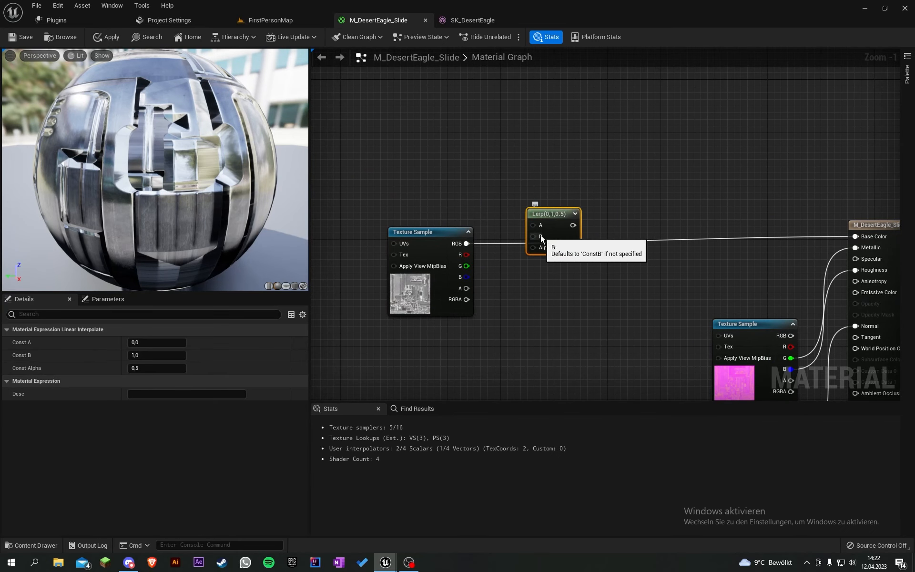
mouse_move(538, 225)
mouse_down()
mouse_move(461, 249)
mouse_move(540, 226)
mouse_up()
click(457, 244)
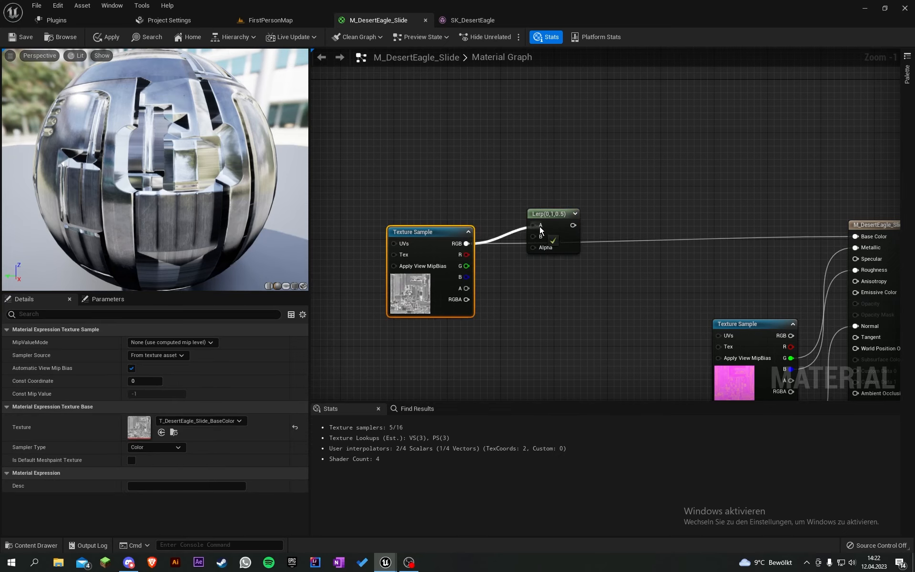
drag(448, 262, 413, 181)
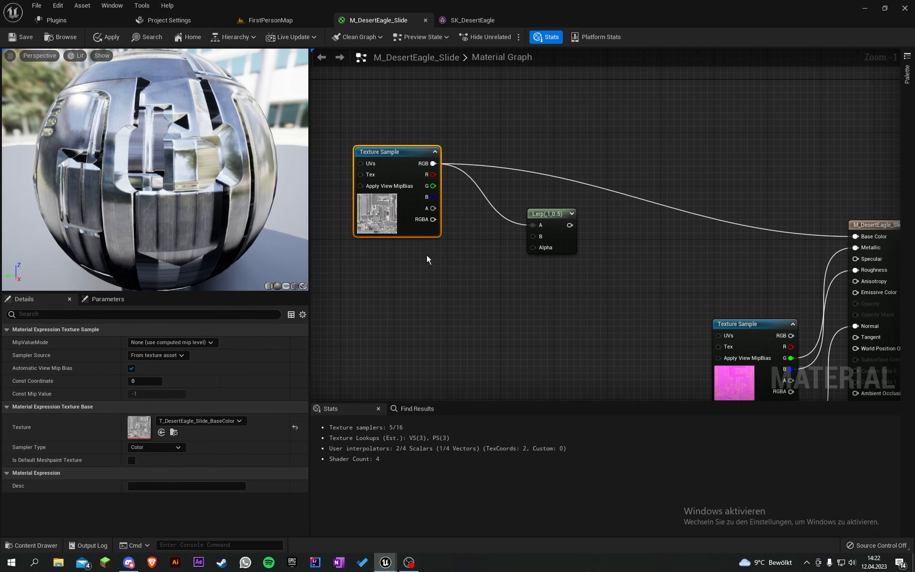
- Add a black four-component constant below the base color texture and connect it to the Lerp's B input
click(375, 273)
drag(375, 273, 362, 247)
drag(413, 264, 536, 235)
- Connect the Lerp output to the material's Base Color and move the Lerp with its input nodes closer to the output node
right_drag(565, 222, 513, 219)
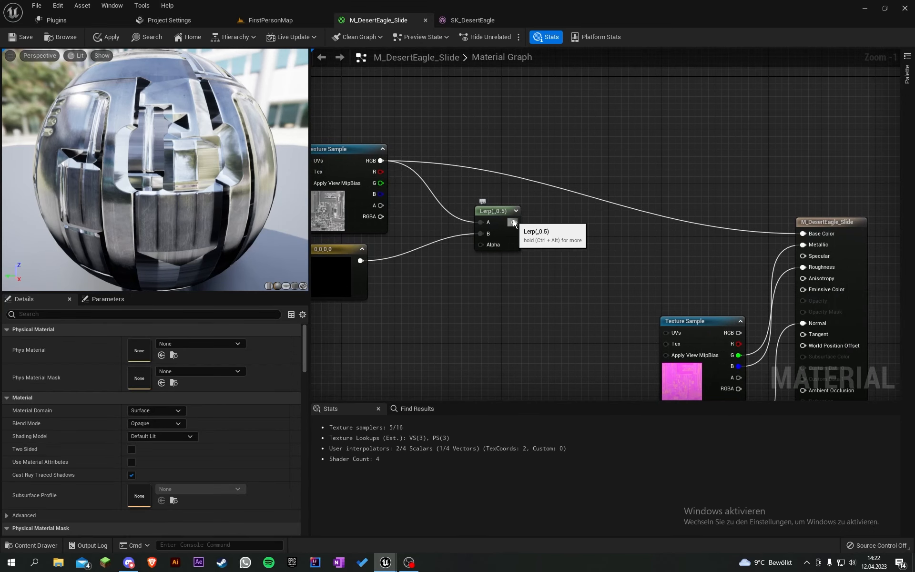
drag(513, 222, 802, 233)
drag(480, 192, 382, 164)
drag(539, 224, 562, 244)
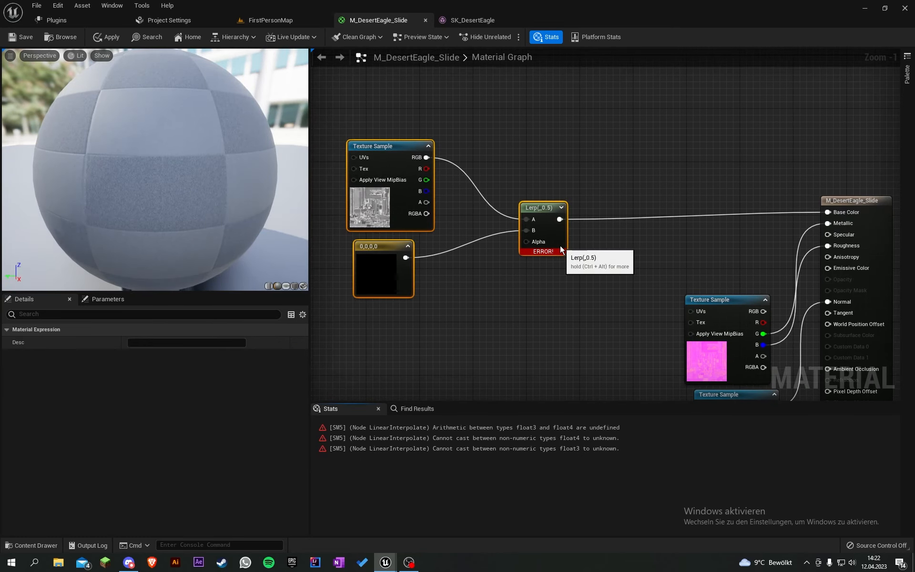
click(518, 288)
right_drag(517, 288, 518, 253)
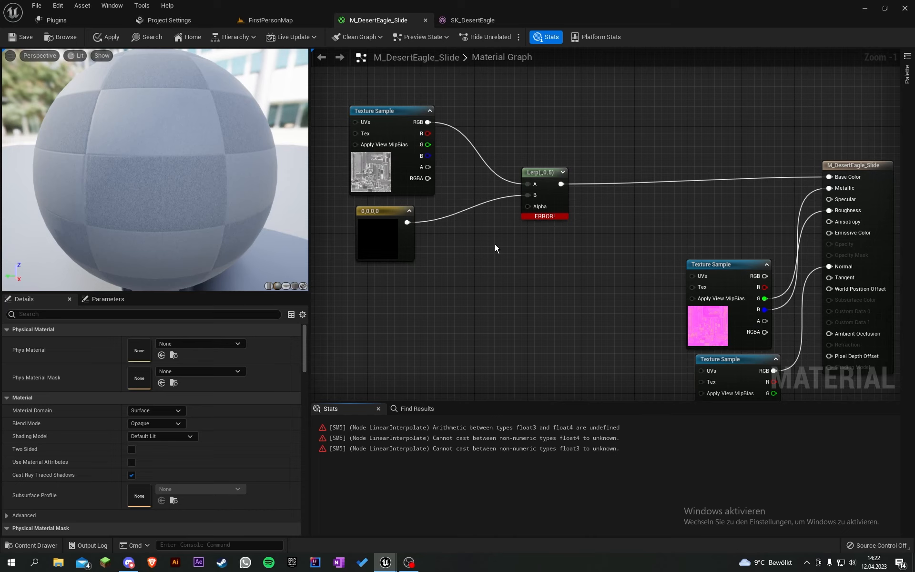
- Duplicate the black four-component constant, set the copy to white, and connect it to the Lerp's Alpha input
click(461, 20)
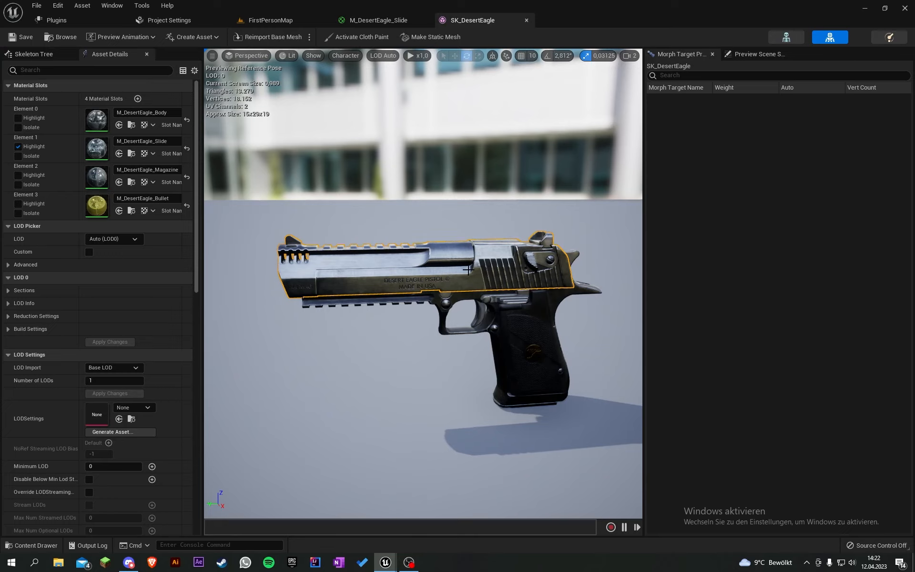
click(381, 19)
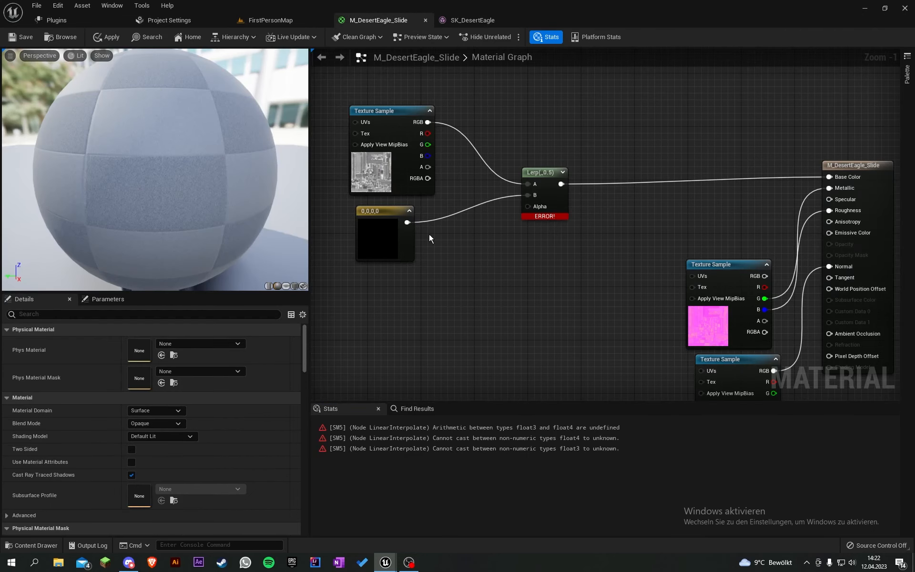
click(406, 239)
key(ctrl+d)
double_click(399, 308)
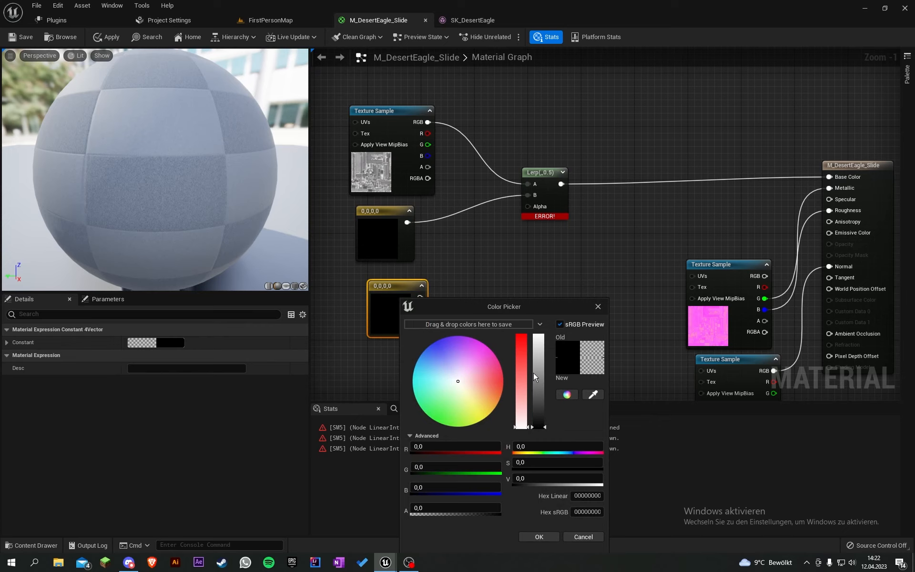
drag(536, 372, 539, 331)
click(539, 537)
drag(420, 297, 538, 205)
drag(413, 313, 413, 305)
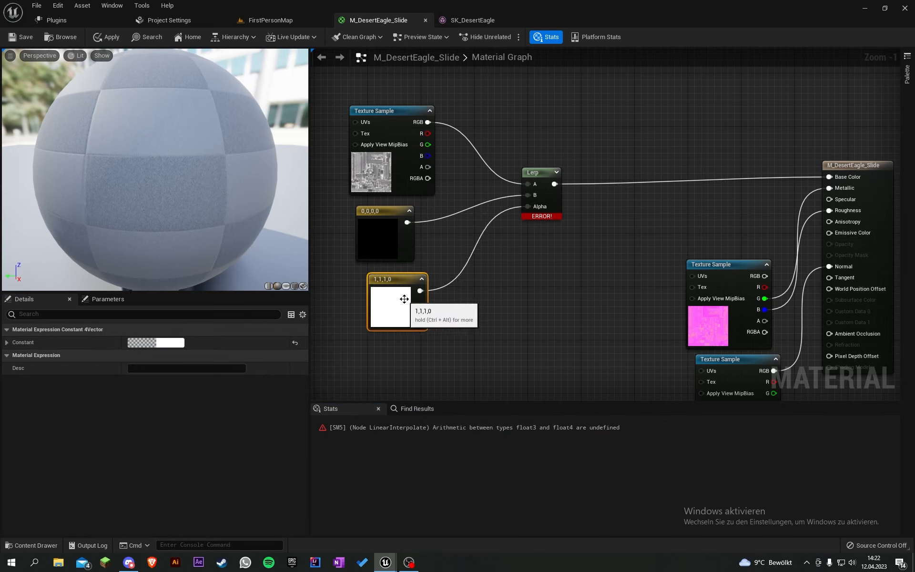
- Align the black and white constants beneath the texture node and try to save the material
drag(397, 259, 413, 259)
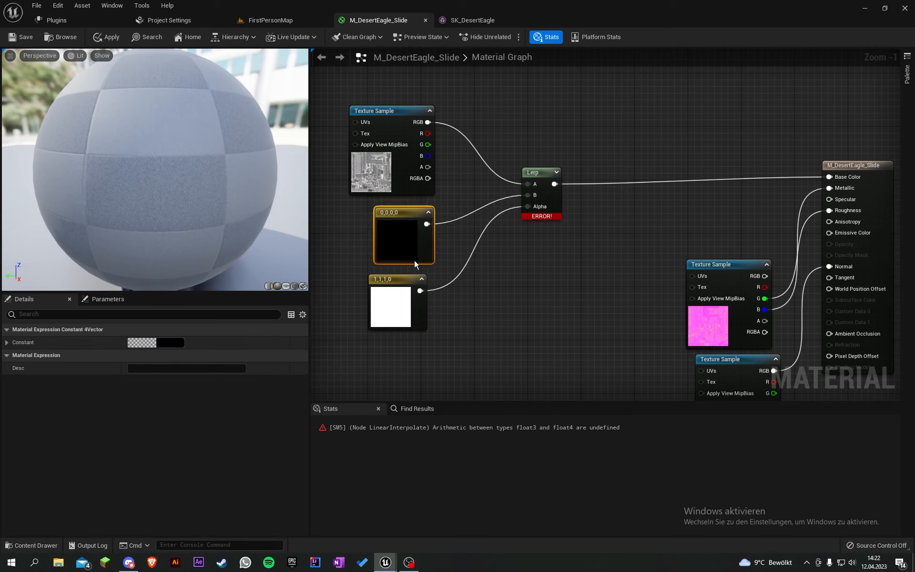
click(428, 332)
drag(396, 318, 409, 318)
click(467, 309)
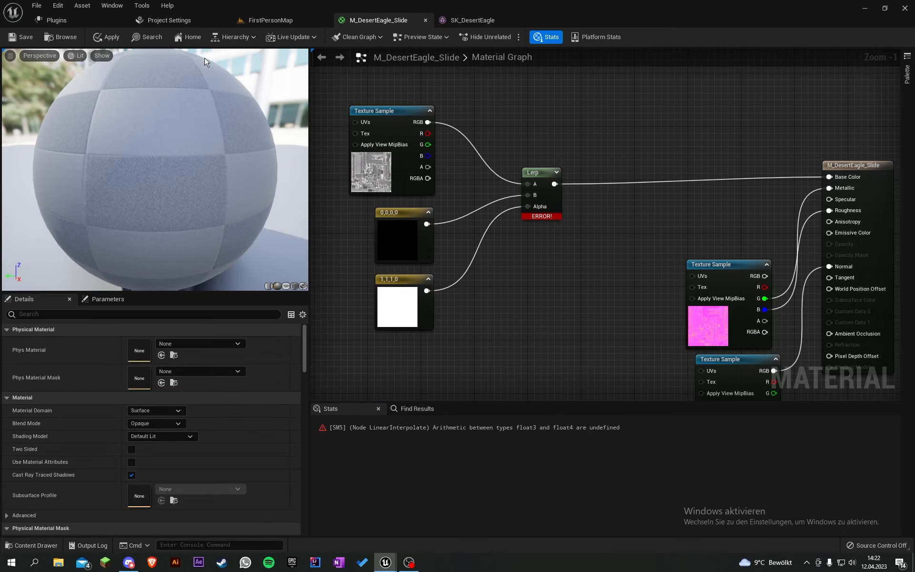
click(25, 37)
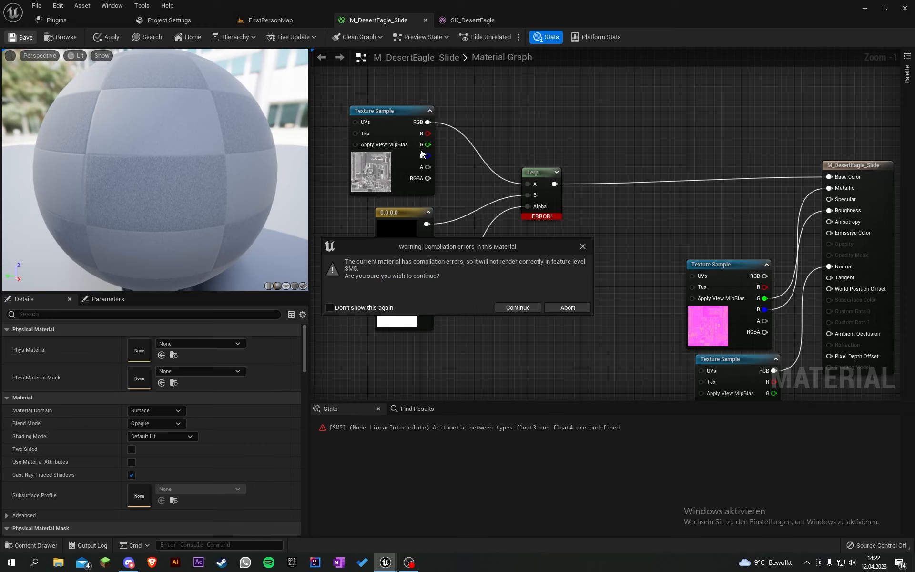
click(585, 246)
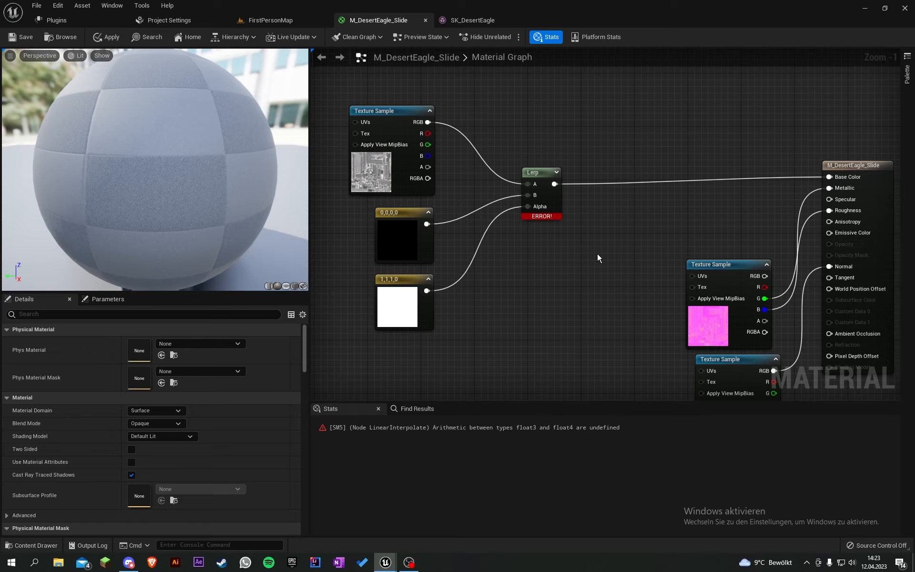
- Reposition the base color Texture Sample higher above the two constants and nearer to the Lerp
scroll(597, 254, up, 1)
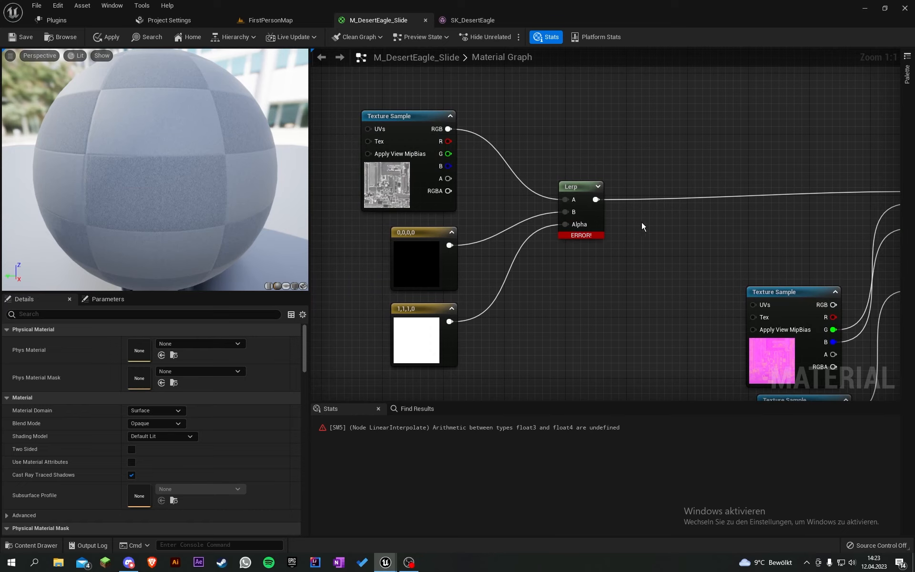
right_drag(561, 155, 560, 182)
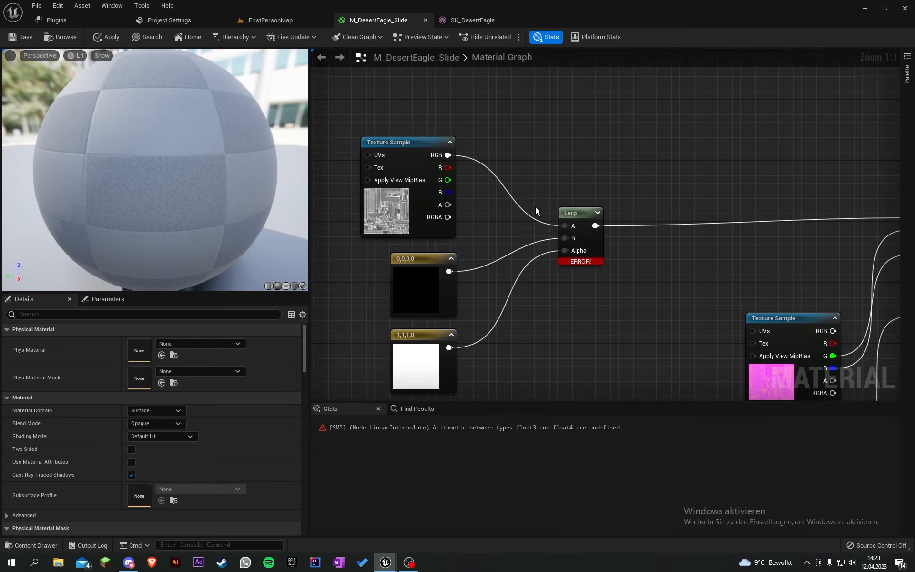
right_drag(515, 298, 525, 262)
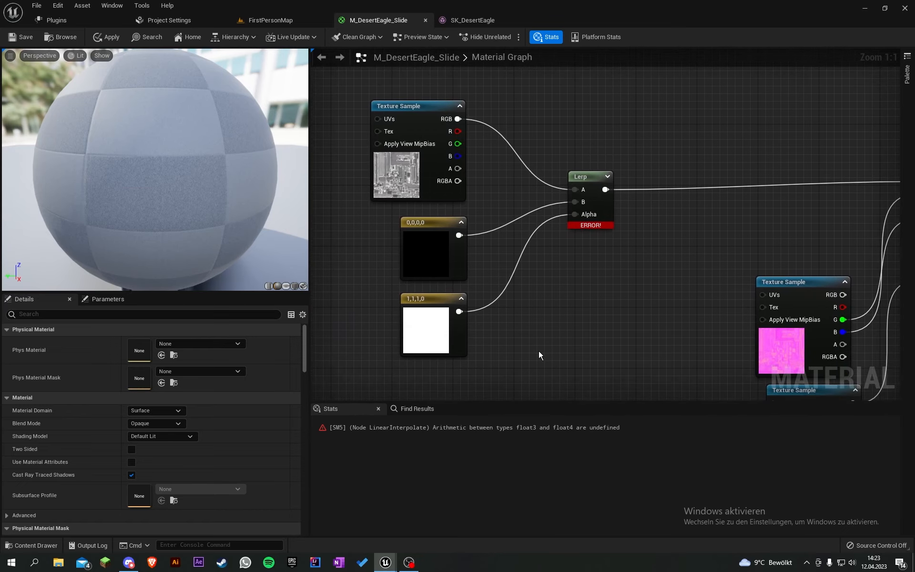
drag(509, 344, 422, 318)
drag(487, 151, 436, 157)
drag(506, 241, 466, 270)
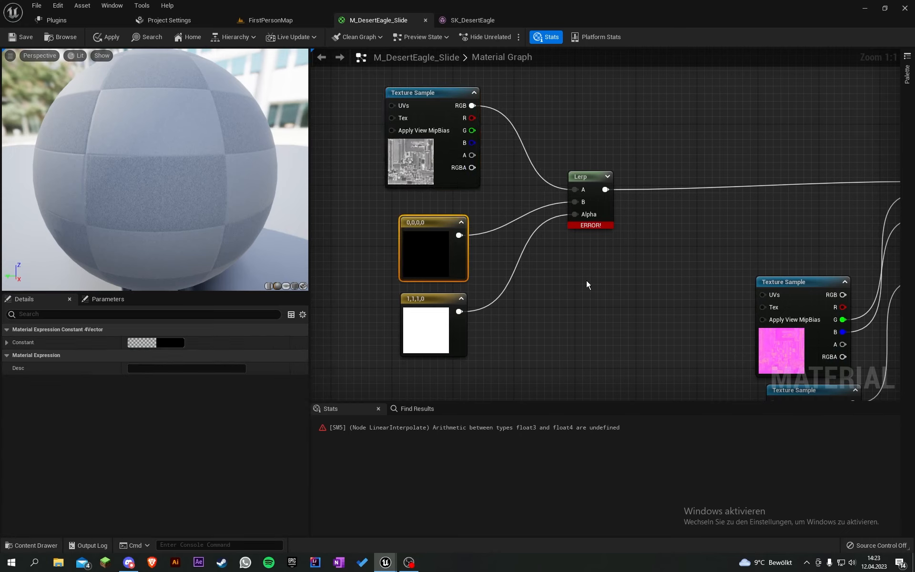
- Remove the white constant, try a copy of the base color Texture Sample as the Lerp's Alpha, and delete that copy
right_drag(579, 317, 556, 318)
drag(546, 327, 403, 325)
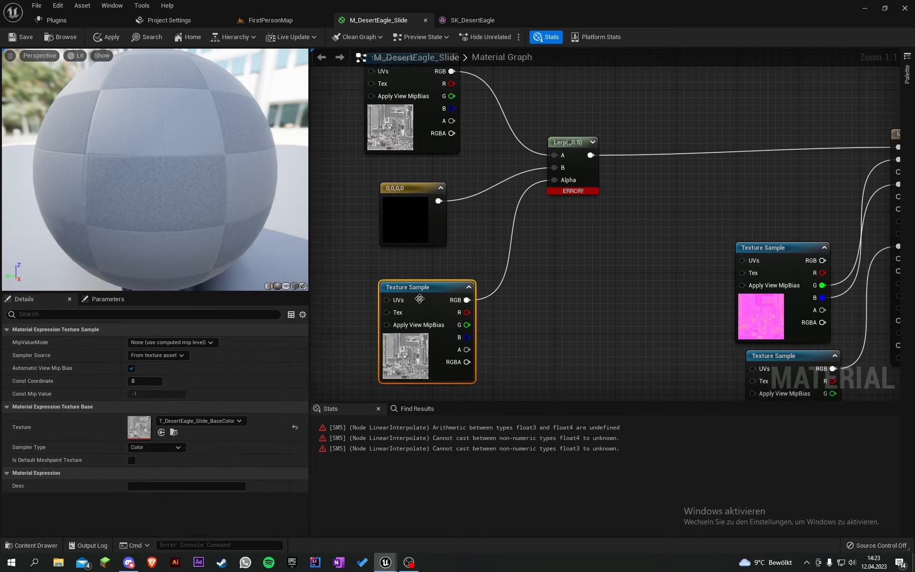
key(Delete)
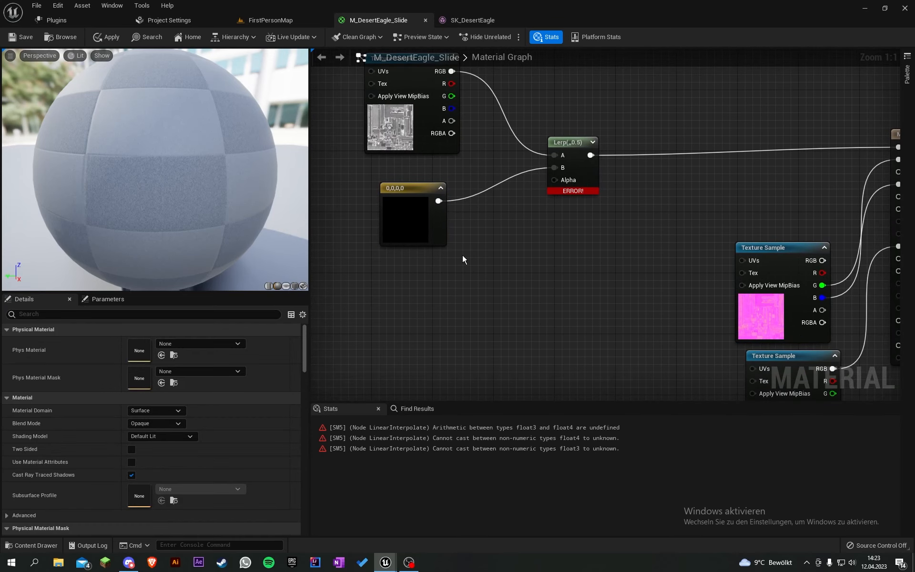
- Replace the four-component constant on the Lerp's B input with a black three-component constant placed below the texture node
key(3)
click(462, 254)
drag(520, 275, 566, 167)
drag(480, 239, 426, 215)
key(Delete)
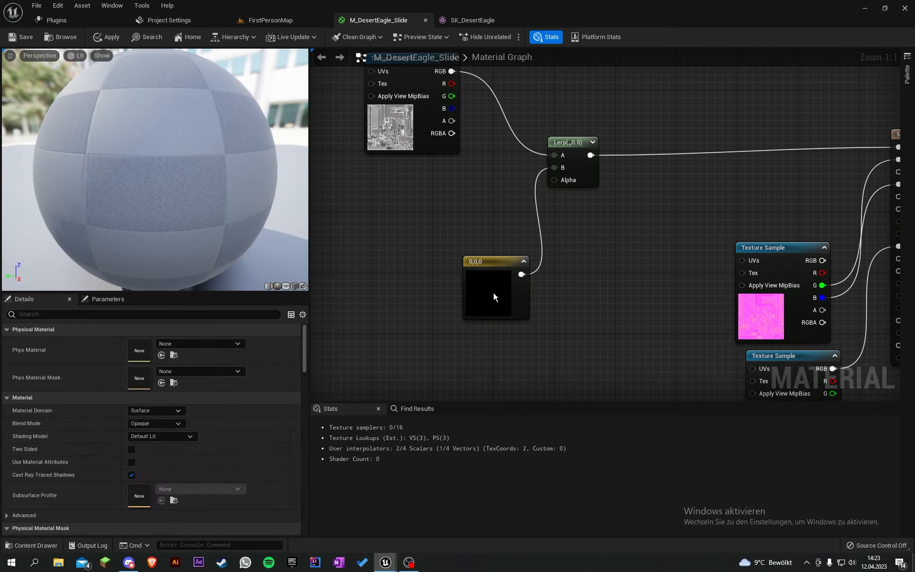
drag(498, 296, 421, 209)
- Duplicate the black three-component constant, connect the copy to the Lerp's Alpha, and set its color to white (1,1,1)
key(ctrl+w)
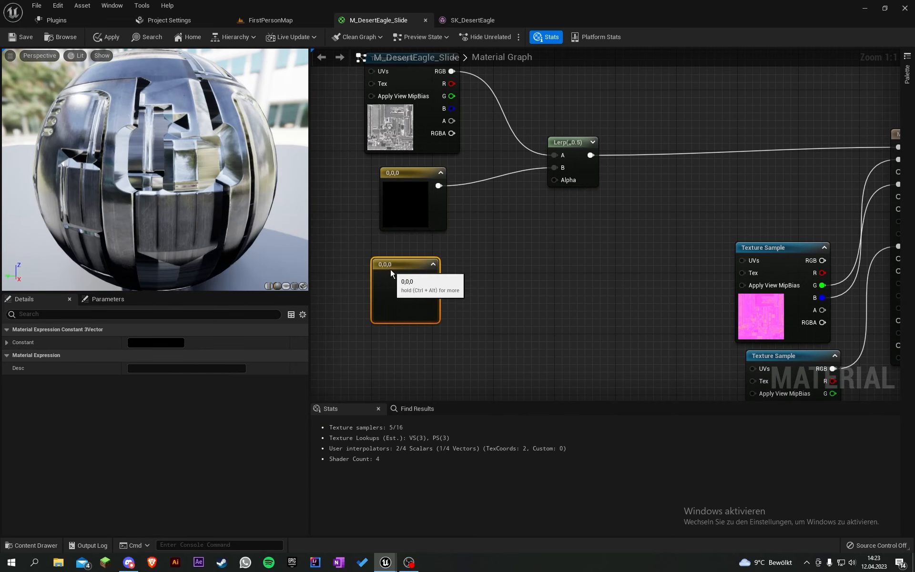
drag(430, 277, 554, 179)
double_click(389, 269)
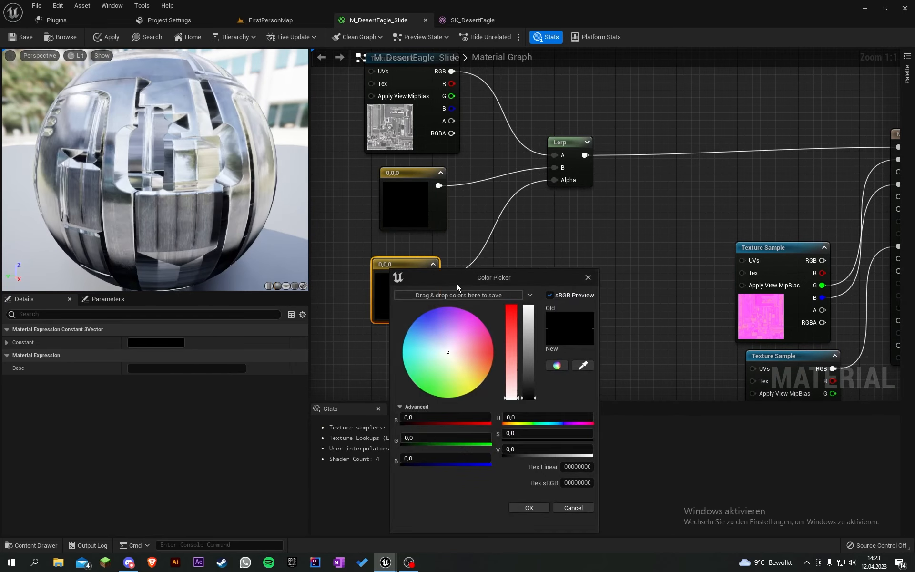
drag(529, 396, 529, 306)
click(524, 508)
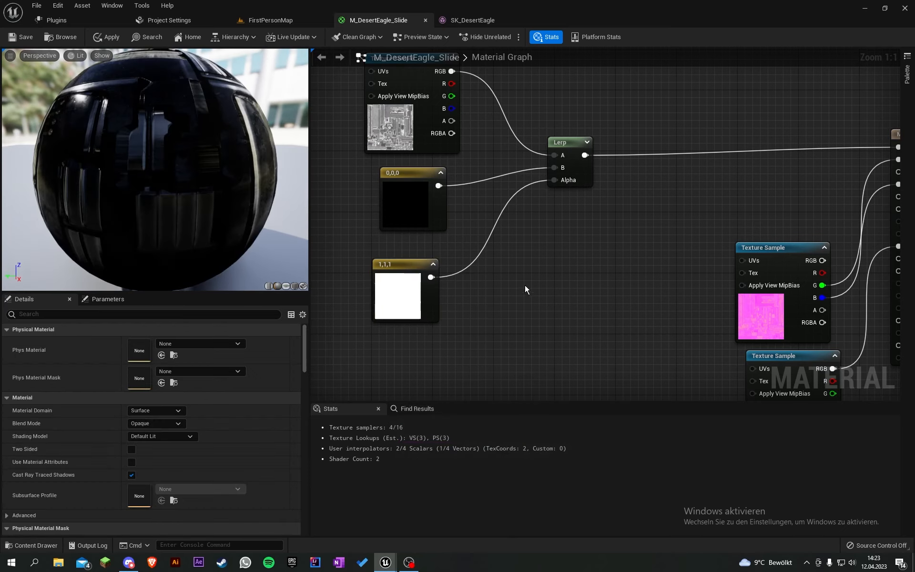
- Shift the black constant into line with the texture node and save the M_DesertEagle_Slide material
drag(423, 216, 408, 216)
click(423, 239)
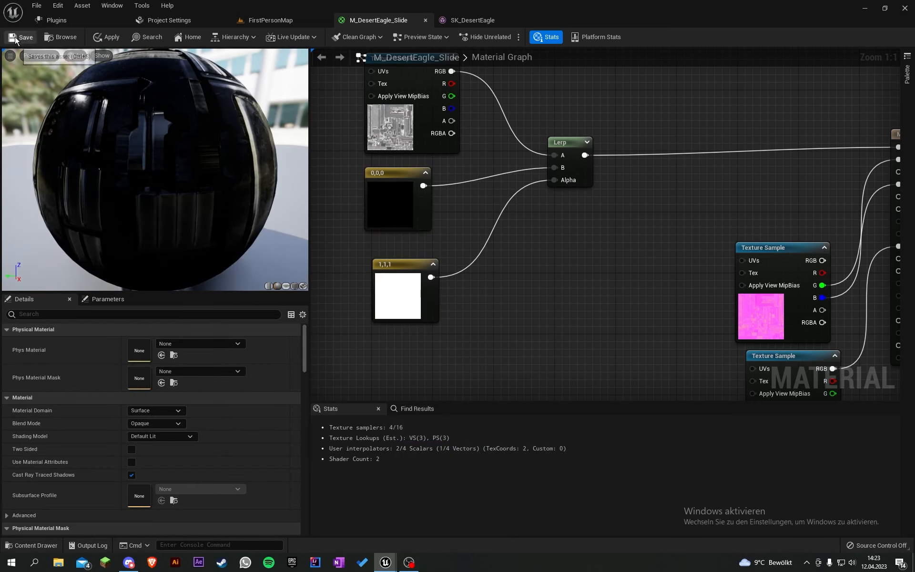
click(32, 37)
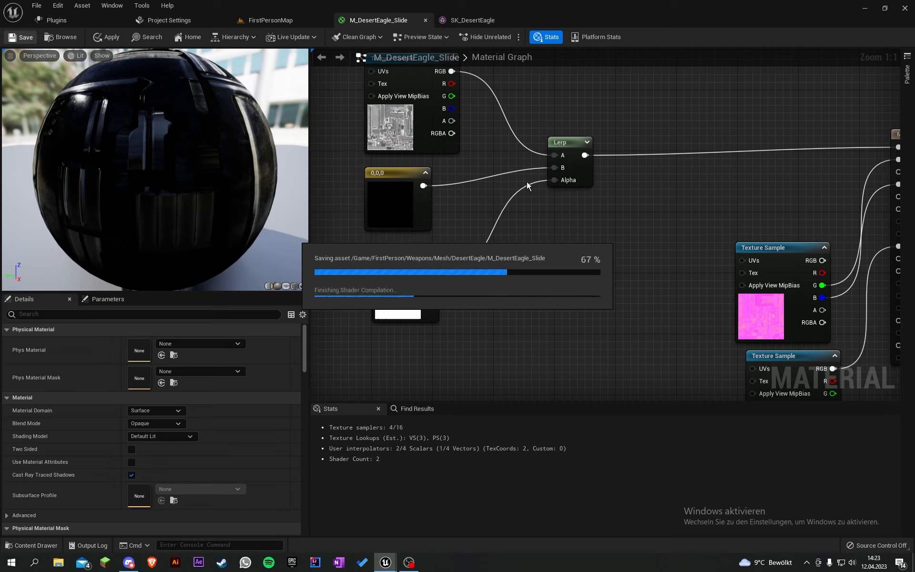
- Try pink, purple and green tints on the black constant feeding the Lerp's B input, and cancel the color change
double_click(402, 187)
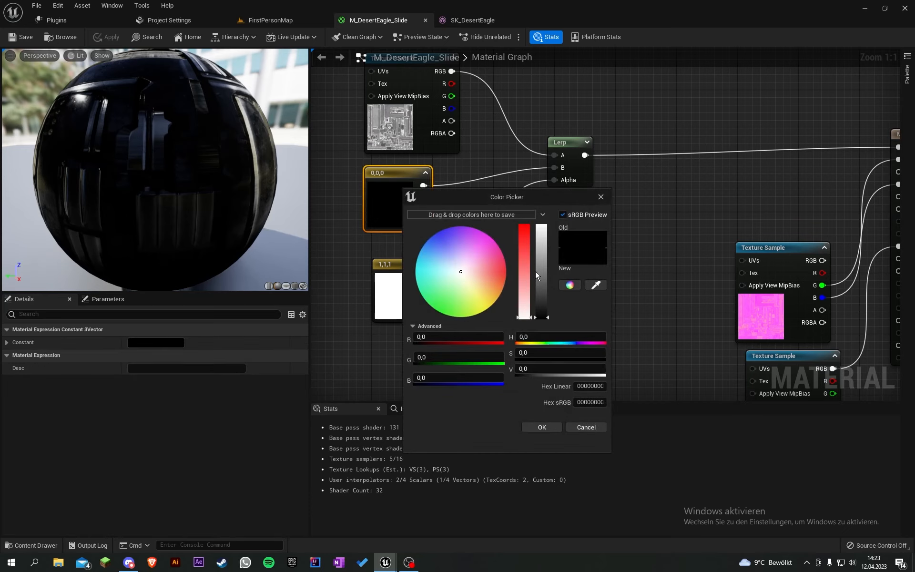
click(525, 261)
mouse_move(482, 278)
mouse_down()
mouse_move(474, 282)
mouse_move(474, 273)
mouse_up()
drag(538, 283, 541, 242)
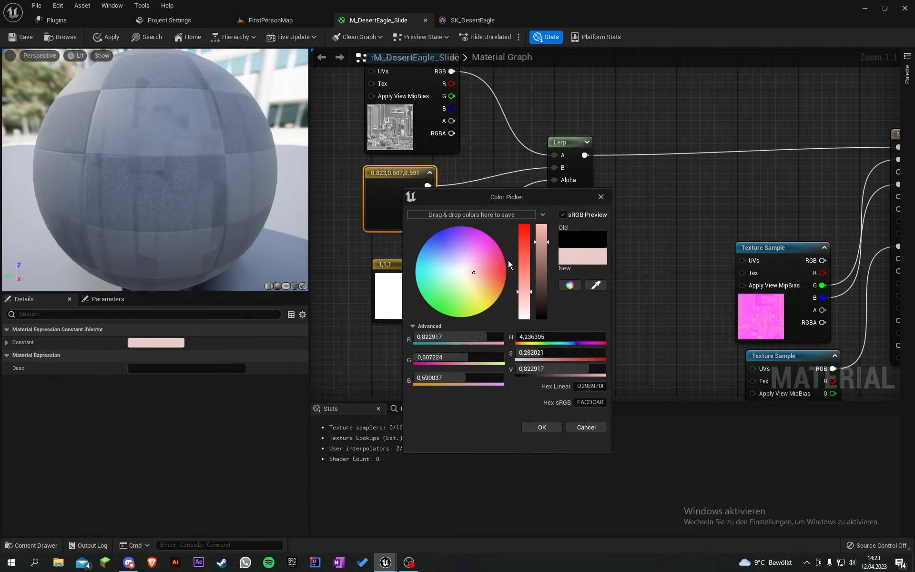
click(462, 246)
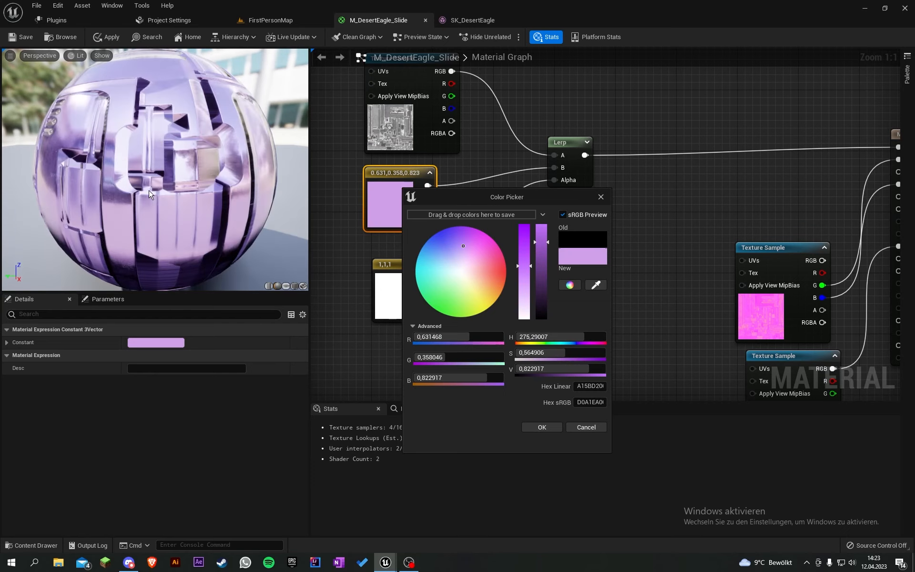
click(450, 277)
click(583, 428)
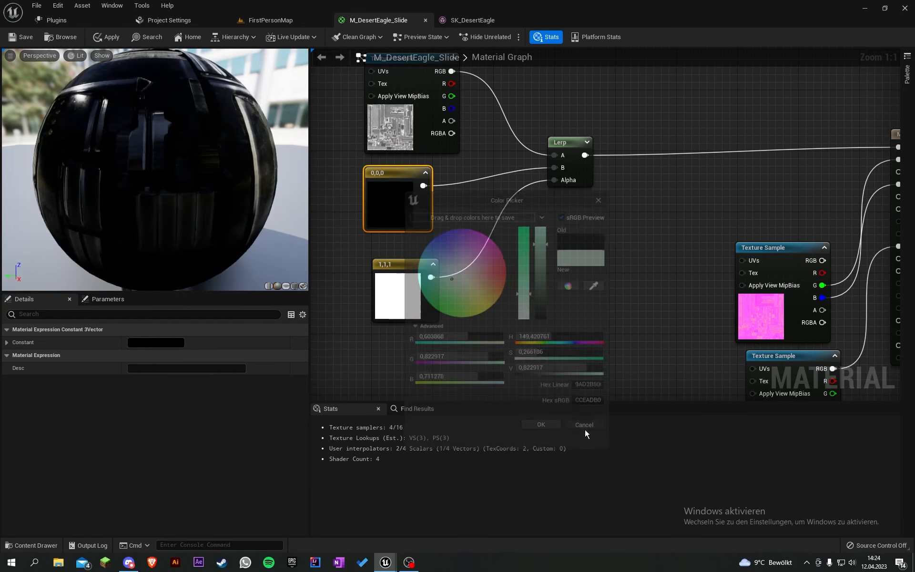
- Move the Lerp and its three input nodes level with the material's Base Color input
click(553, 279)
right_drag(552, 275, 492, 307)
scroll(481, 306, down, 2)
drag(513, 321, 384, 148)
drag(511, 226, 518, 222)
click(585, 190)
right_drag(585, 189, 580, 163)
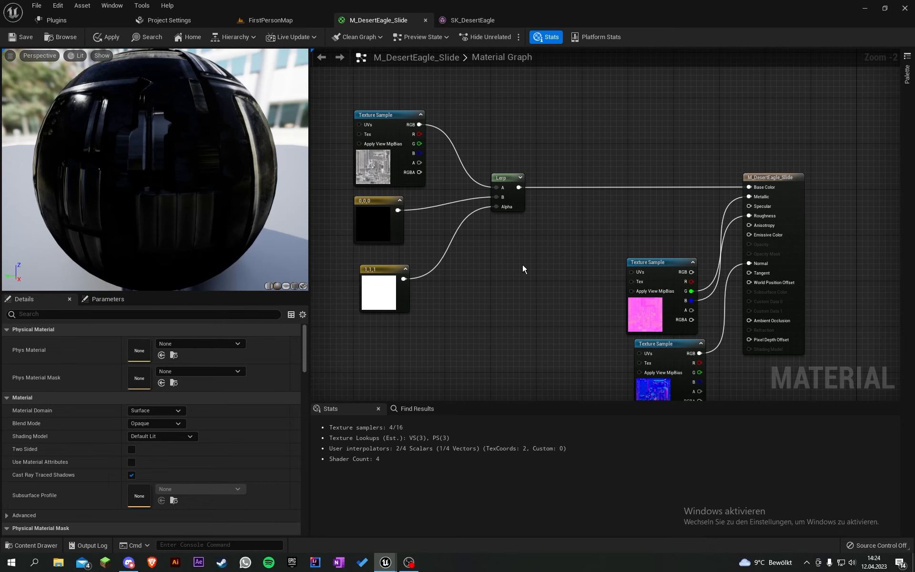
- Add a second Lerp with the first Lerp's output on its B input, and connect it to Base Color
scroll(572, 226, up, 2)
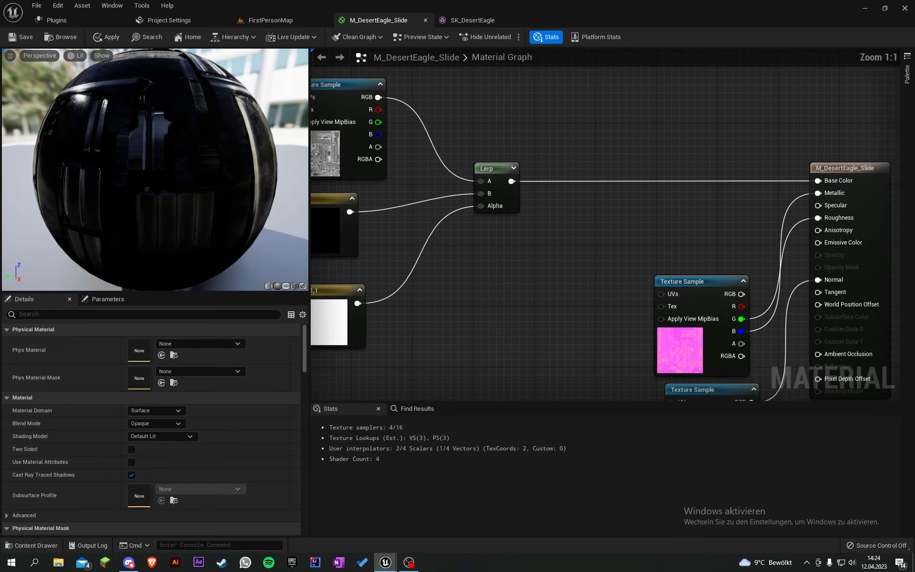
click(562, 159)
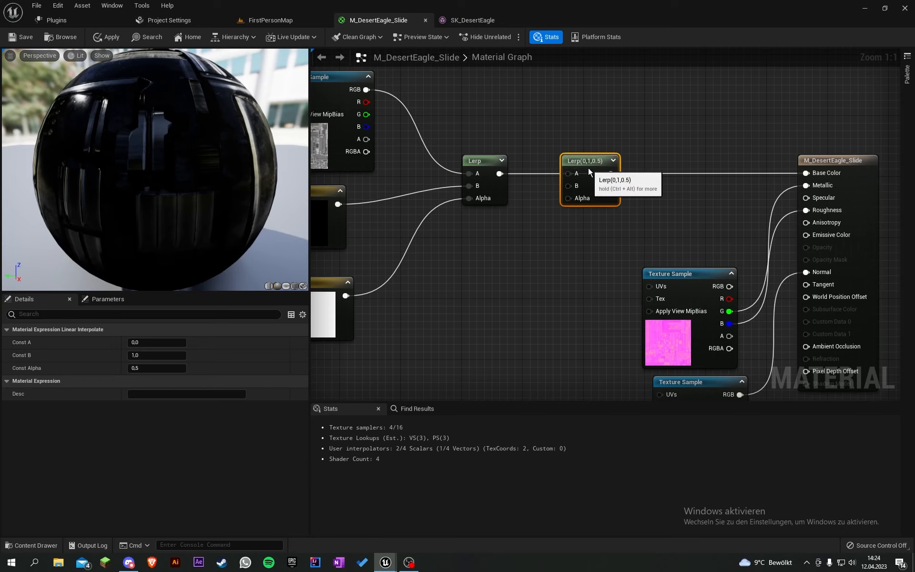
drag(595, 162, 503, 176)
right_drag(612, 188, 586, 204)
drag(590, 182, 776, 190)
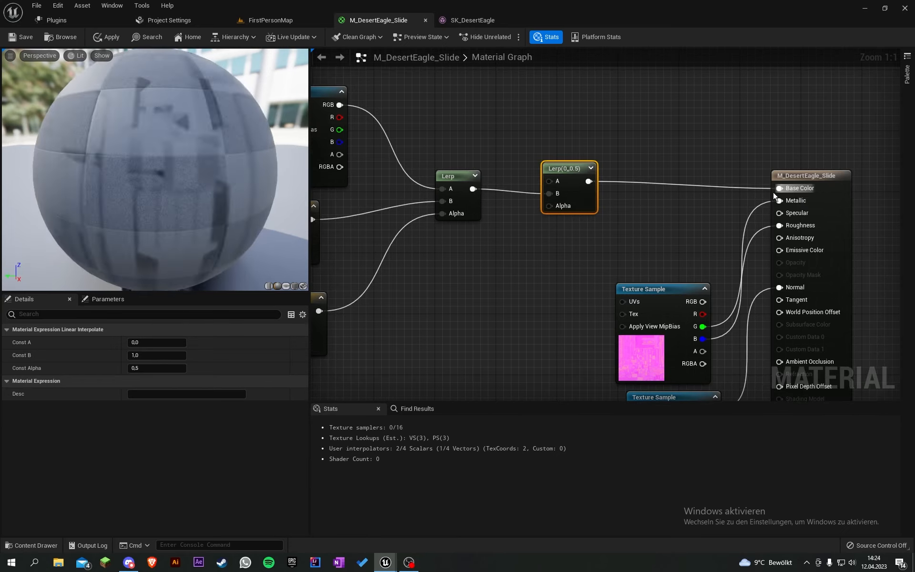
- Straighten the connection between the second Lerp and the material's Base Color input
right_drag(612, 206, 624, 218)
shift+click(833, 207)
key(q)
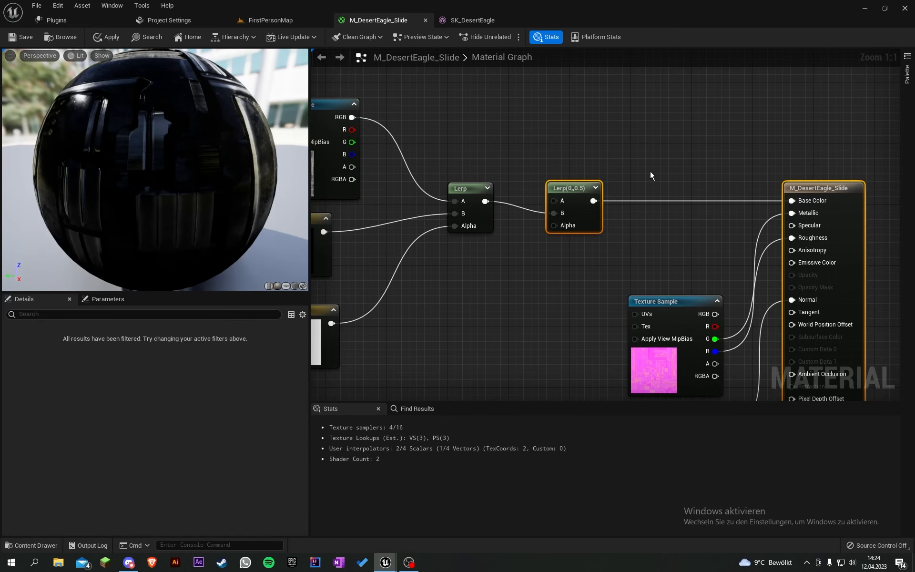
click(650, 170)
- Move the first Lerp and its input nodes down, below the level of the second Lerp
scroll(651, 170, down, 2)
right_drag(651, 171, 695, 159)
drag(567, 187, 568, 211)
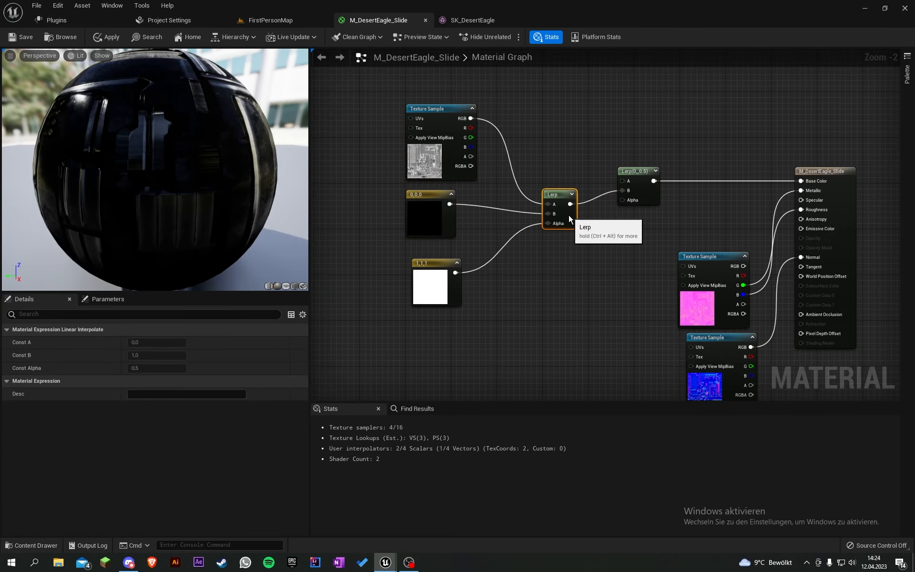
drag(567, 310, 444, 155)
drag(566, 218, 567, 264)
- Duplicate the base color Texture Sample above the other nodes and connect the copy's RGB output to the second Lerp's A input
drag(527, 191, 457, 159)
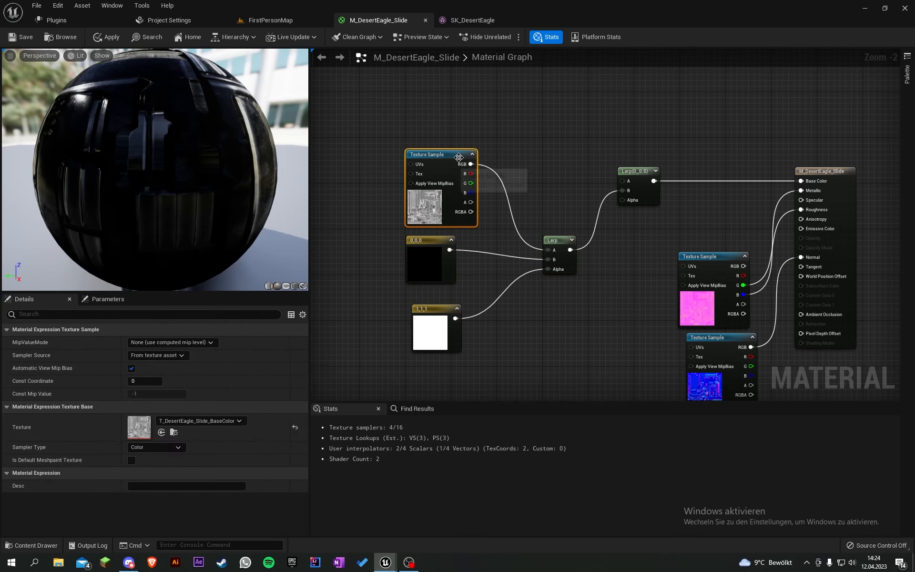
right_drag(475, 86, 389, 126)
key(ctrl+c)
key(ctrl+v)
drag(420, 128, 538, 222)
click(557, 196)
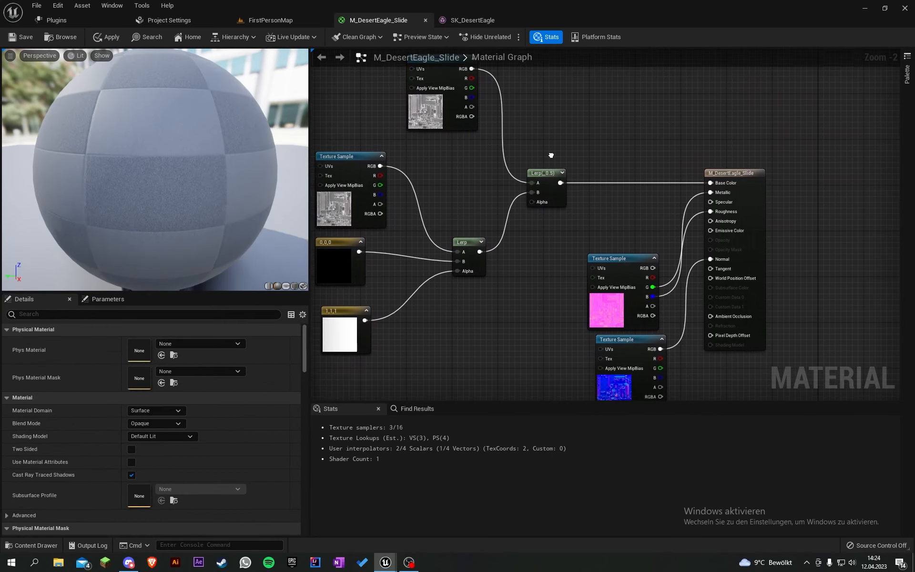
- Add a scalar constant below the second Lerp and convert it to a parameter named DefaultToColorBlend
scroll(544, 206, up, 2)
mouse_move(534, 199)
mouse_down()
mouse_move(524, 241)
mouse_move(525, 200)
mouse_up()
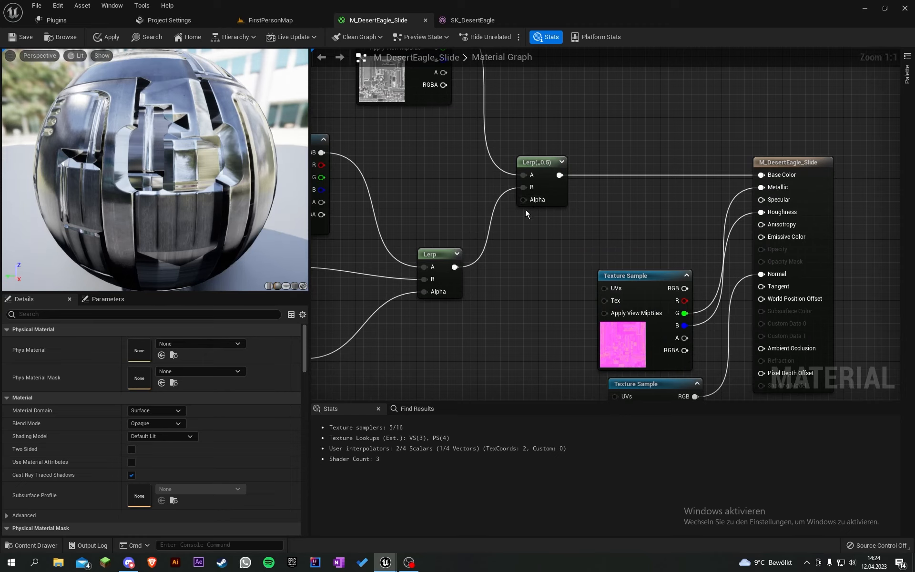
click(524, 249)
right_click(533, 252)
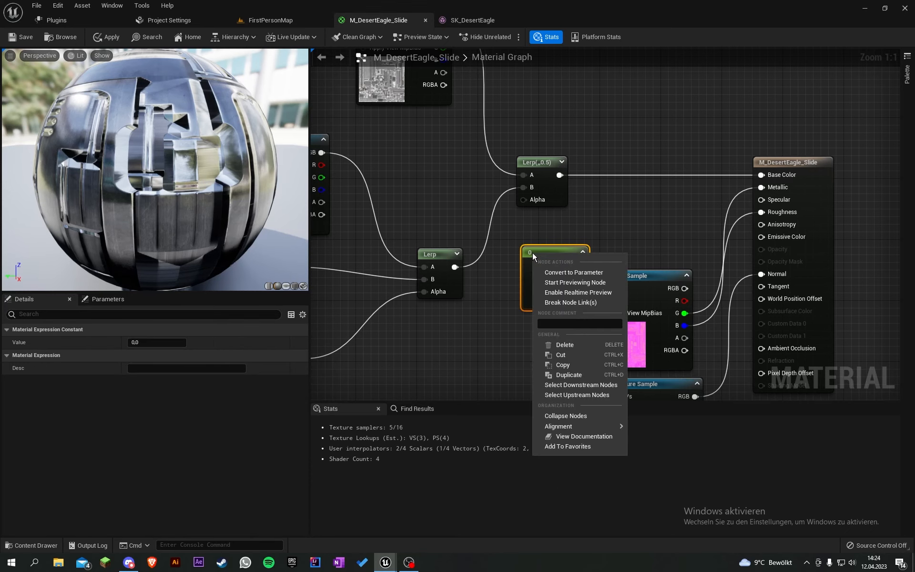
click(574, 273)
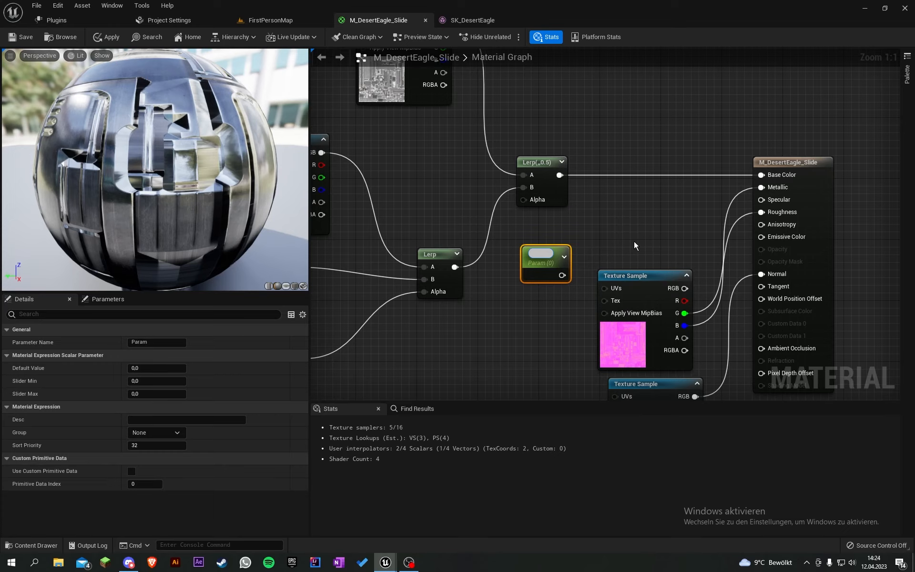
text(DefaultToCo)
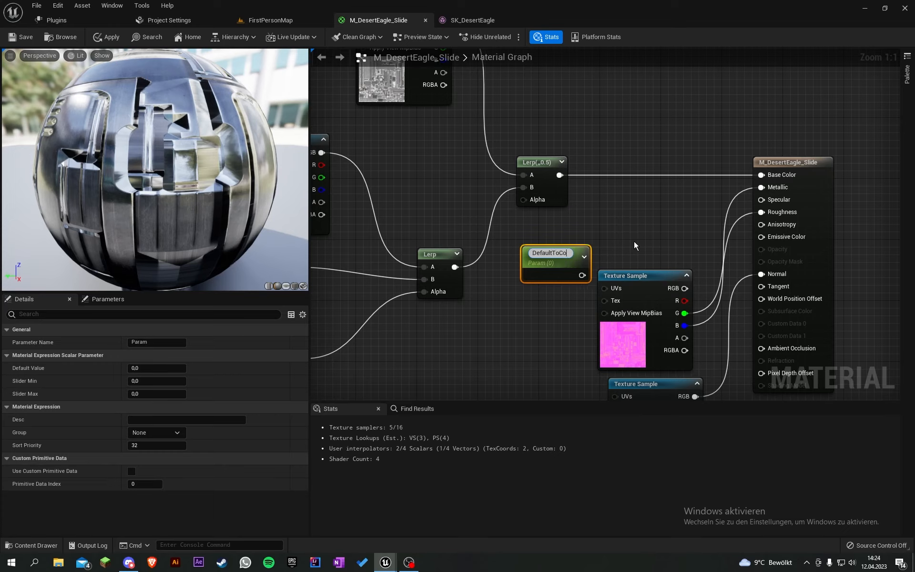
text(lorBlend)
key(Return)
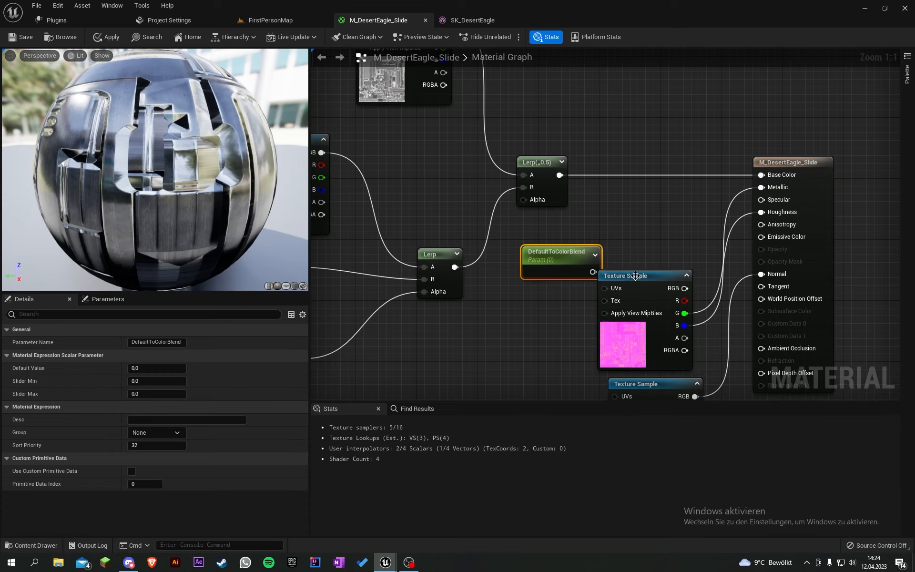
- Place the DefaultToColorBlend parameter directly under the second Lerp and connect it to that Lerp's Alpha input
drag(589, 276, 537, 201)
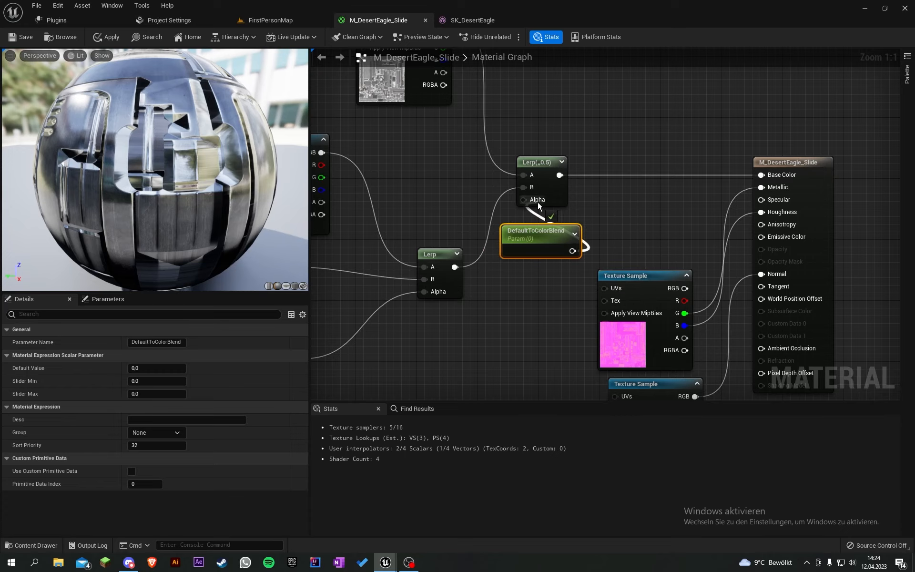
click(608, 195)
right_drag(610, 194, 623, 213)
scroll(618, 197, down, 2)
right_drag(598, 162, 629, 171)
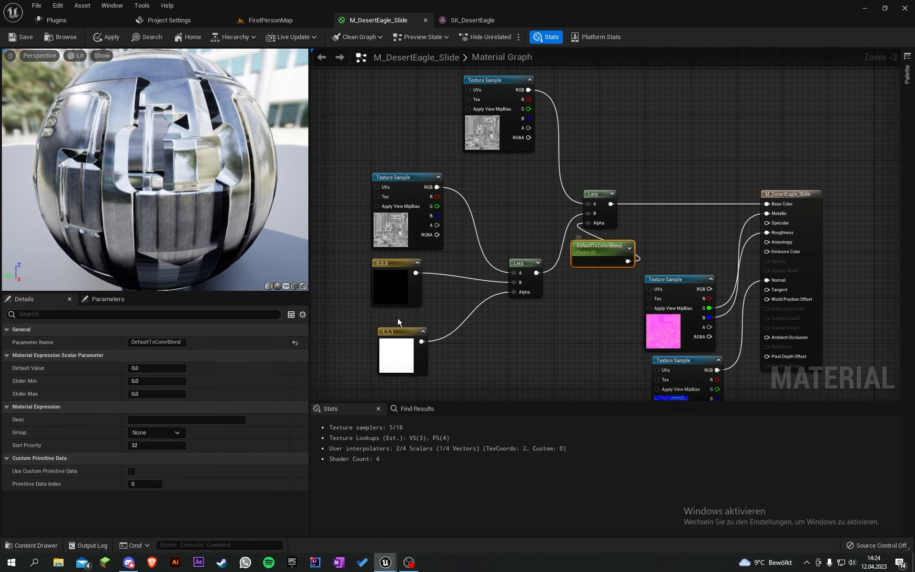
- Switch DefaultToColorBlend's default value to 1, to 0 and to 1 again to compare the material preview
click(180, 367)
text(1)
key(Return)
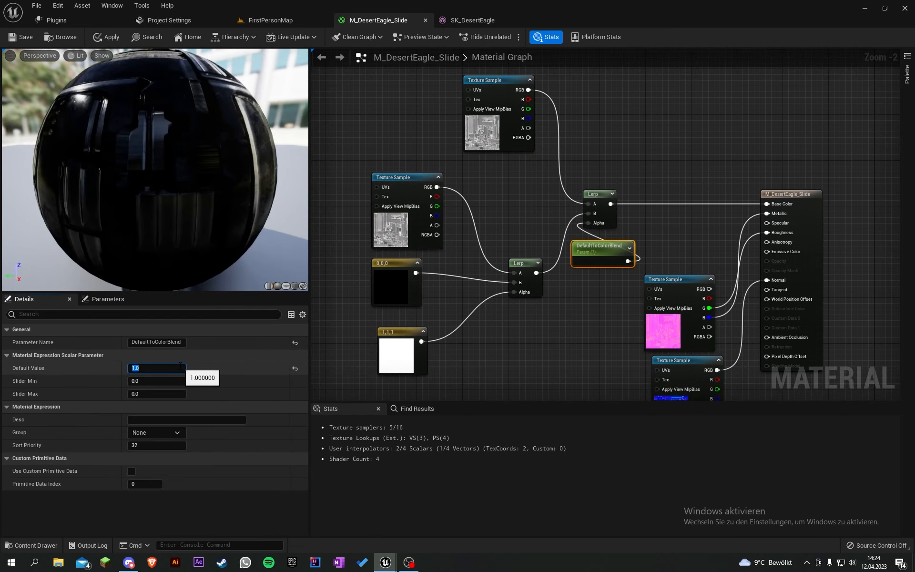
text(0)
key(Return)
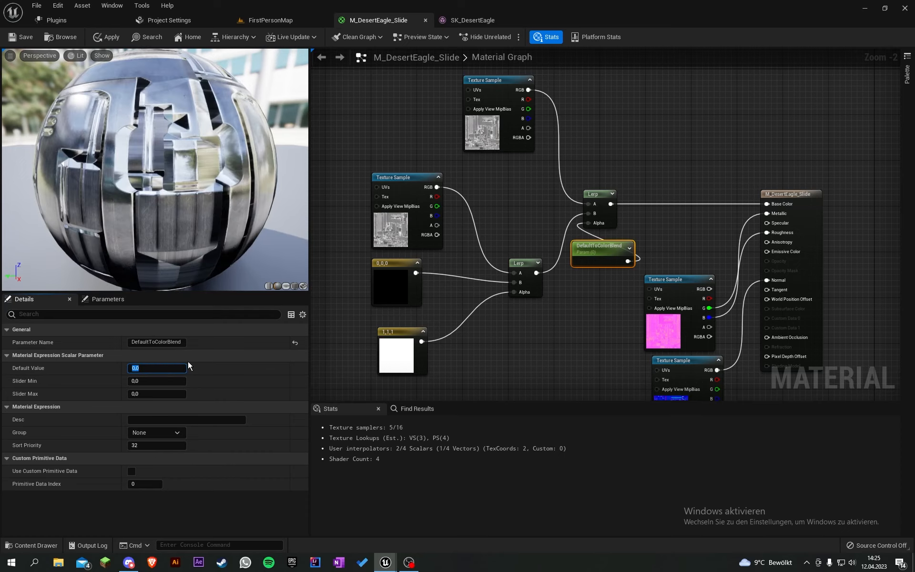
text(1)
key(Return)
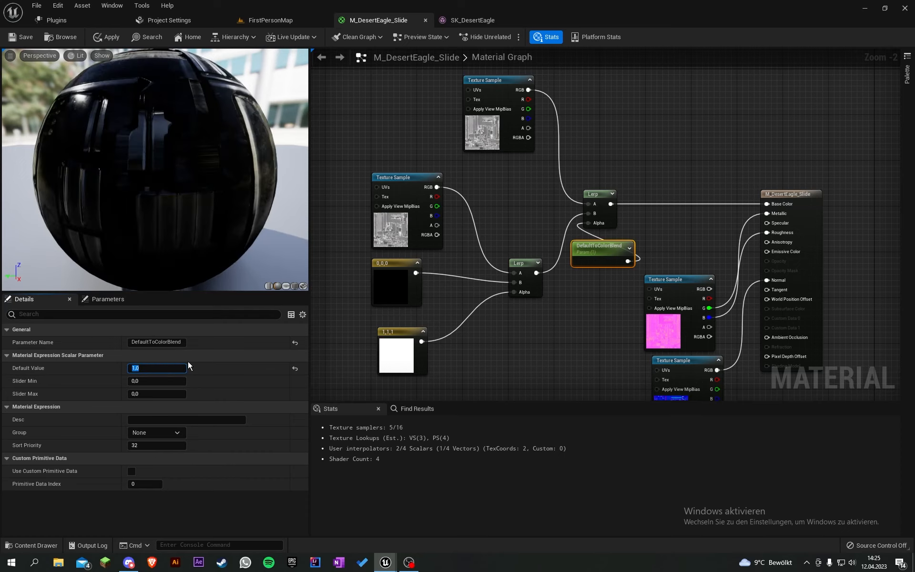
- Preview a blue and a salmon color on the black constant with the blend active, and cancel the color change
double_click(389, 294)
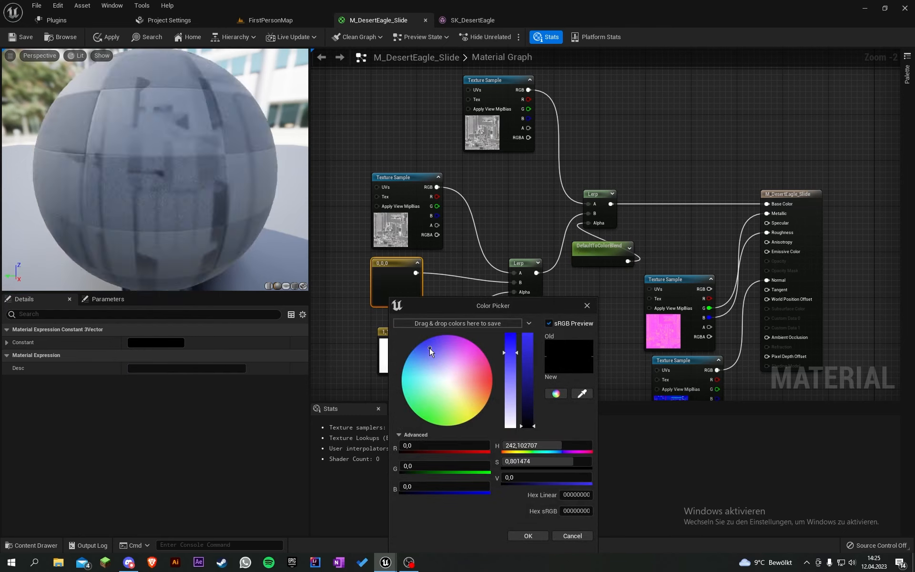
drag(430, 348, 426, 349)
click(528, 361)
drag(420, 405, 481, 386)
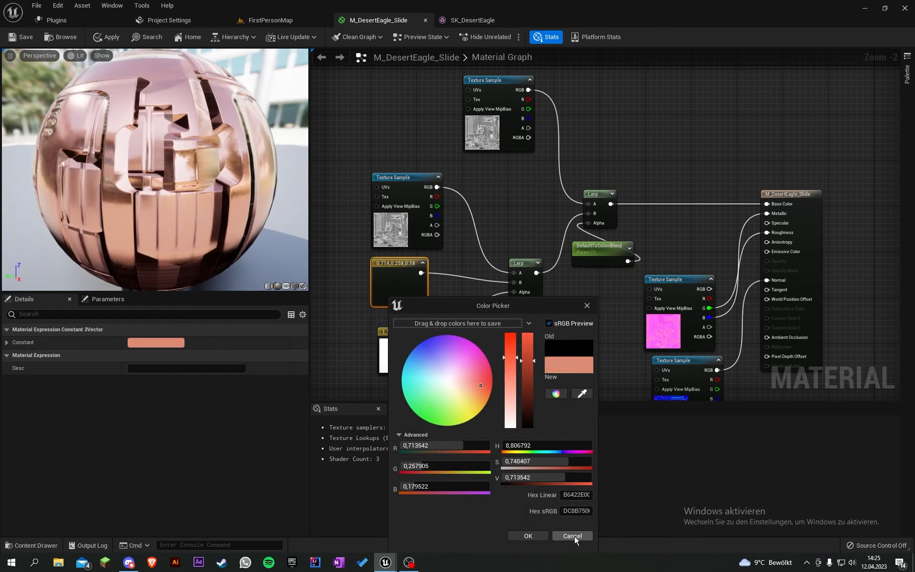
click(573, 536)
- Set DefaultToColorBlend's default value to 0 and save the M_DesertEagle_Slide material
click(602, 250)
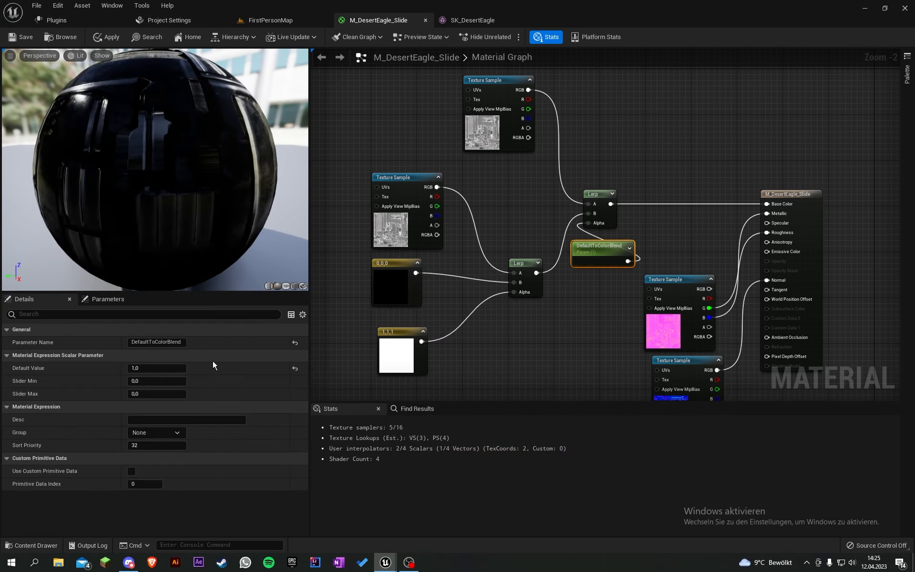
click(147, 368)
text(0)
key(Return)
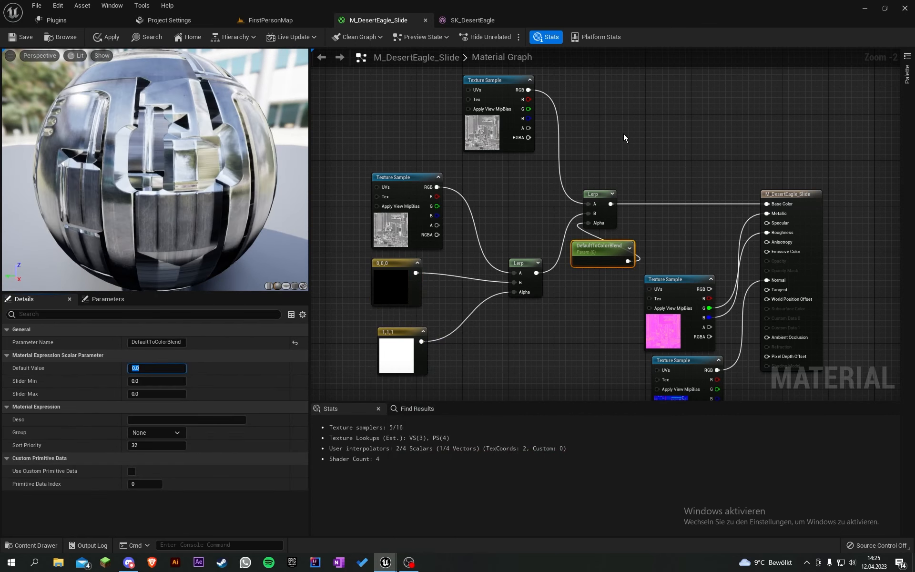
drag(623, 138, 665, 125)
right_drag(664, 124, 627, 120)
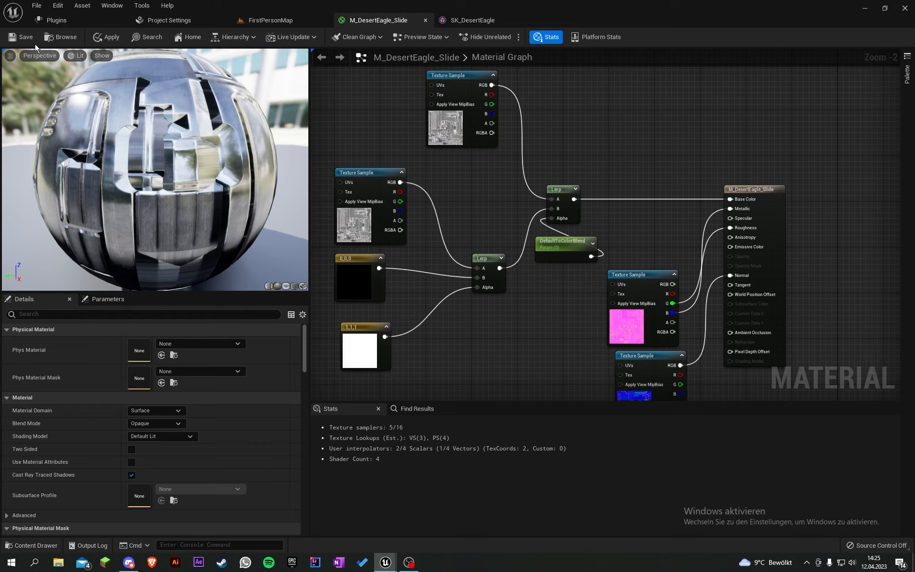
click(9, 40)
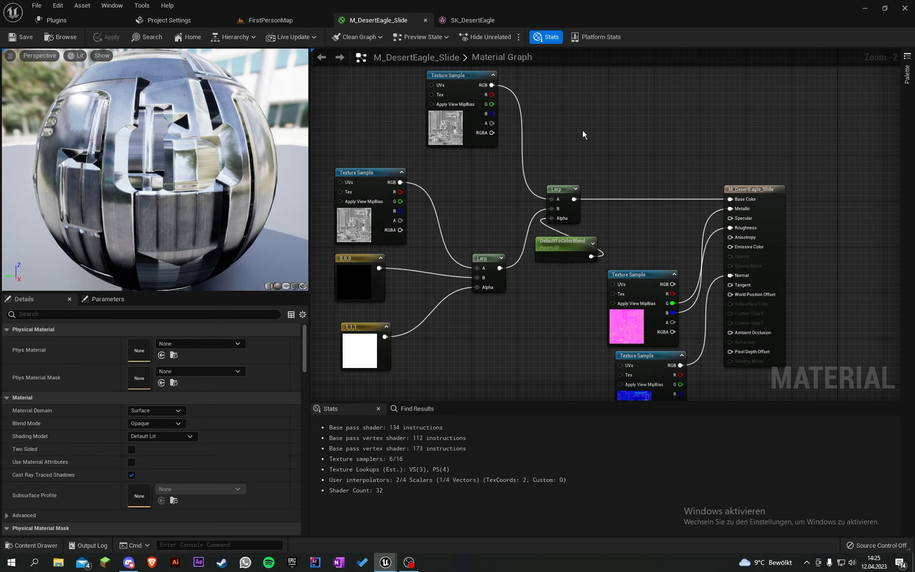
- Open the BP_Weapon_Base blueprint from FirstPerson/Weapons/Blueprints/Weapons and order its Construction Script ahead of the Event Graph
click(260, 19)
click(270, 371)
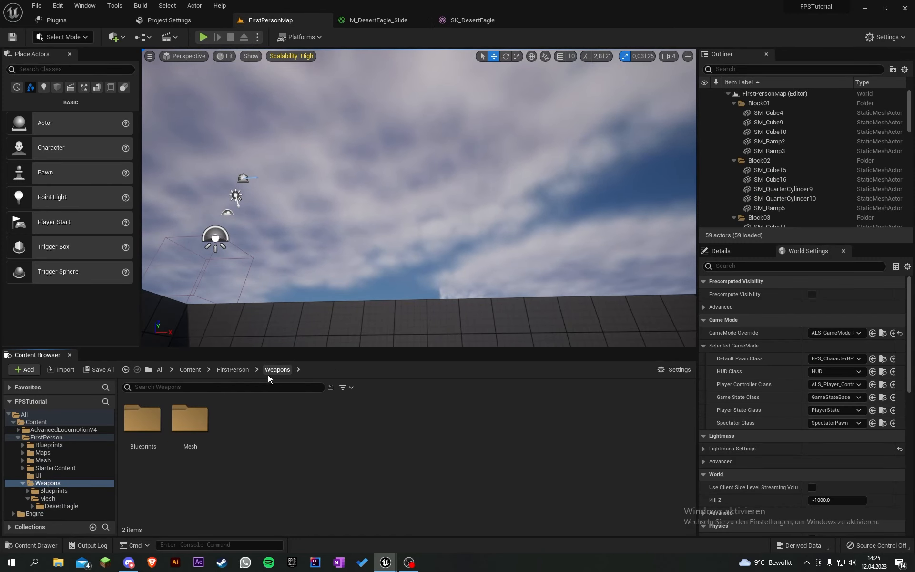
double_click(148, 420)
double_click(153, 420)
click(139, 414)
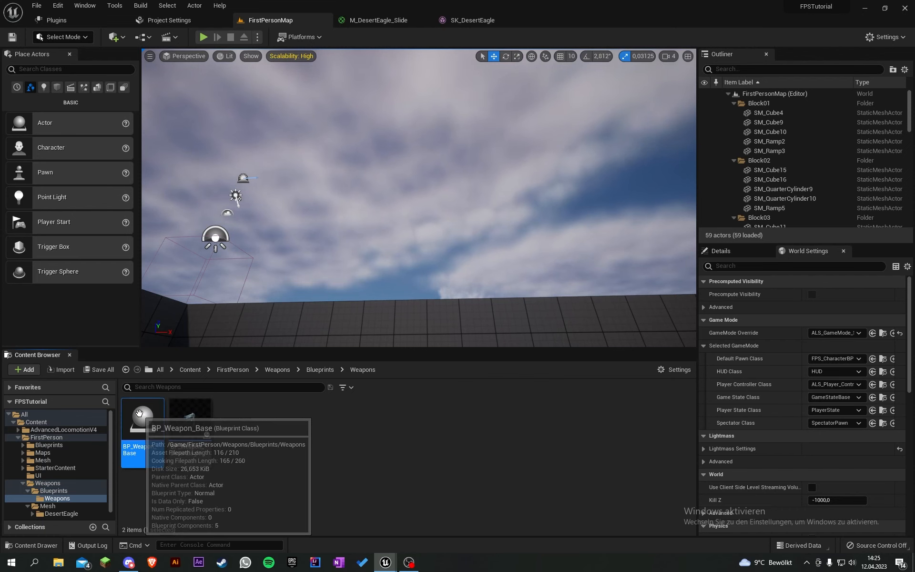
double_click(139, 414)
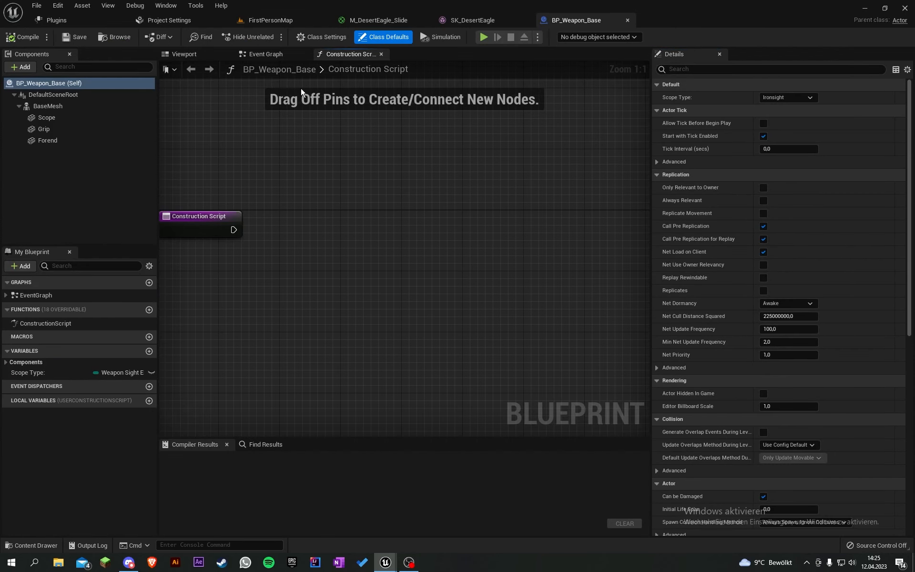
drag(353, 55, 289, 56)
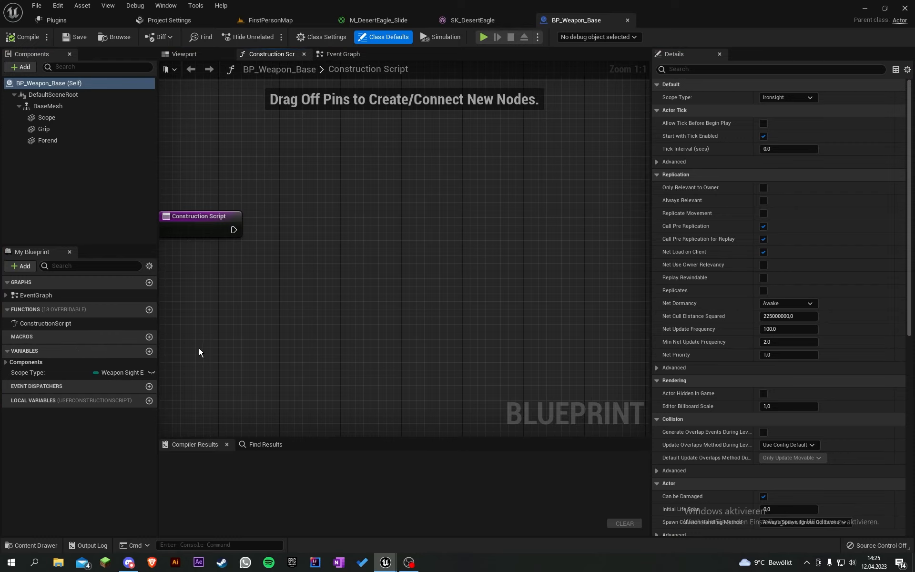
- Add a variable named Material Index of type Integer to BP_Weapon_Base
click(149, 351)
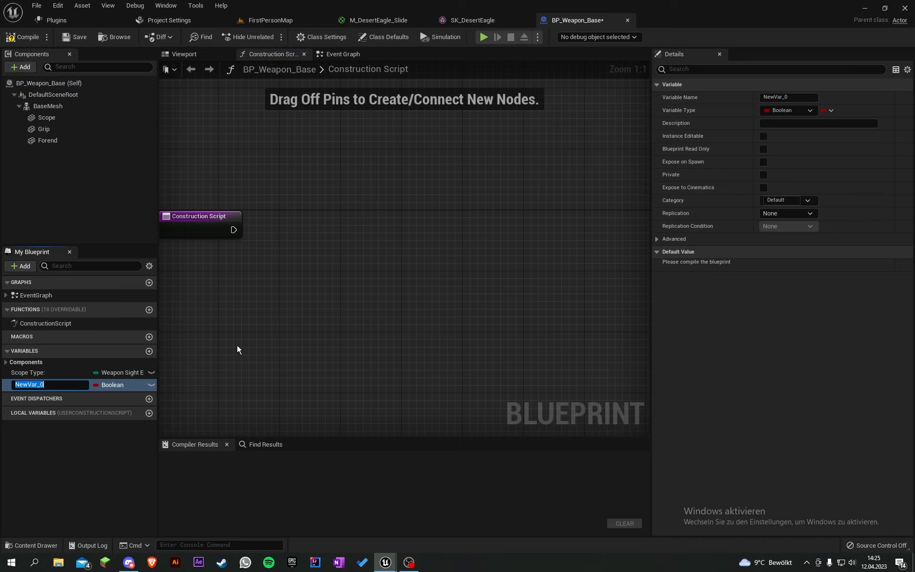
text(Material Index)
key(Return)
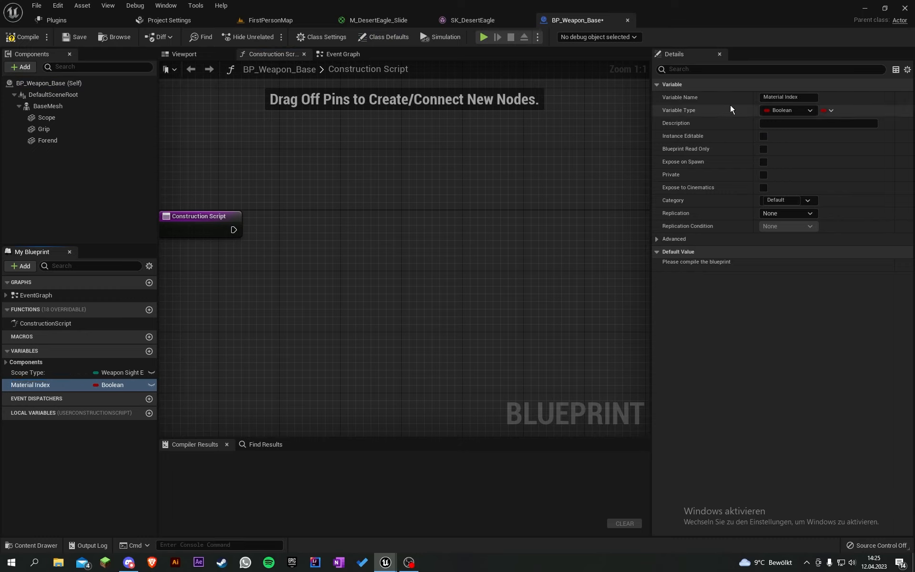
click(788, 110)
click(790, 156)
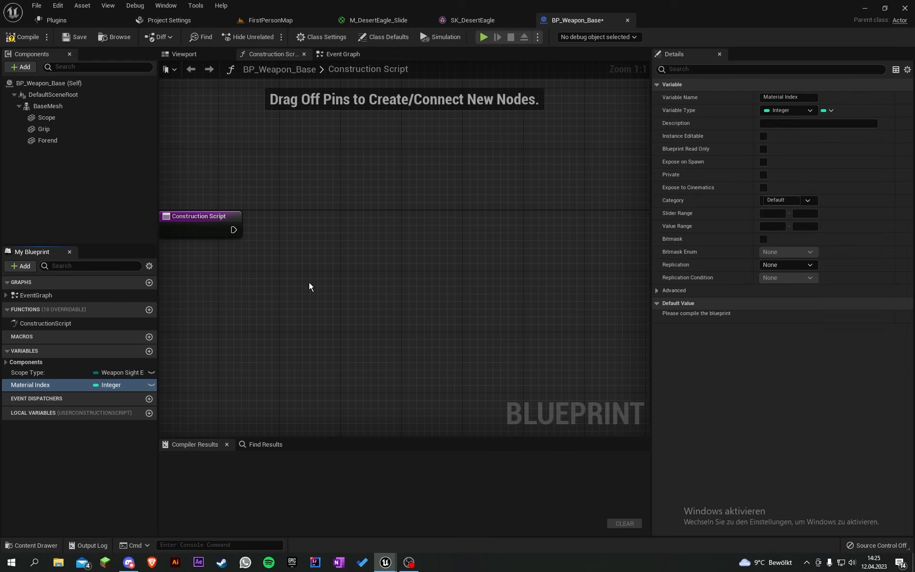
- Add a variable named Color of type Linear Color to BP_Weapon_Base and compile the blueprint
click(149, 351)
text(Co)
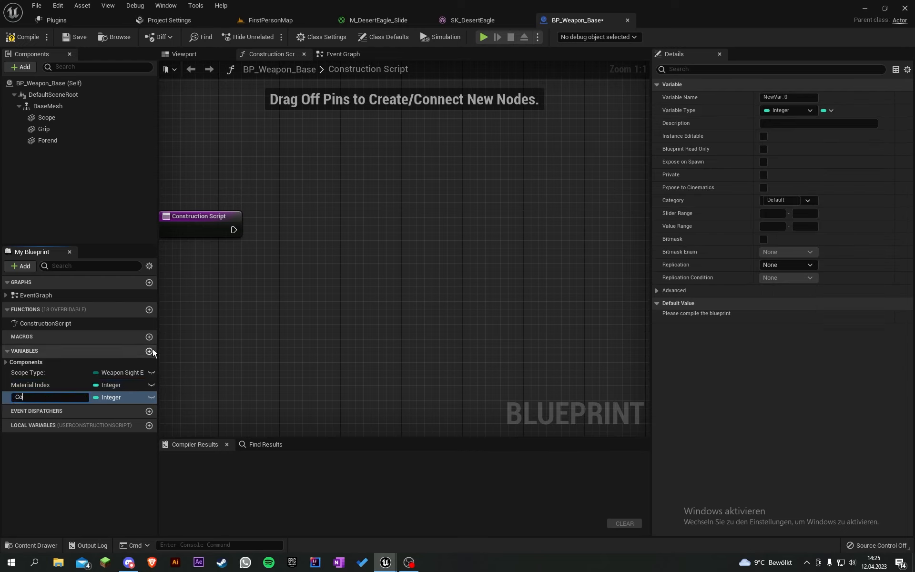
text(lor)
key(Return)
click(804, 110)
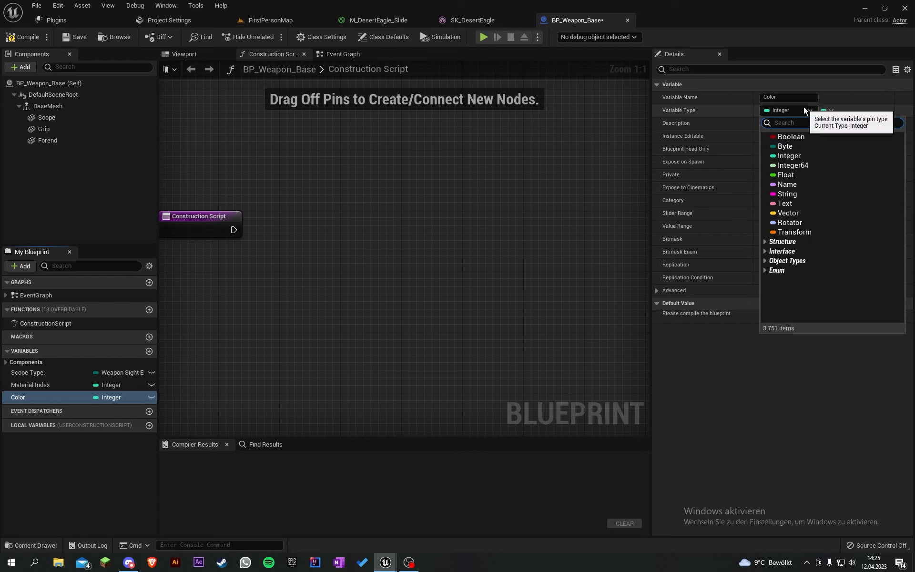
text(color)
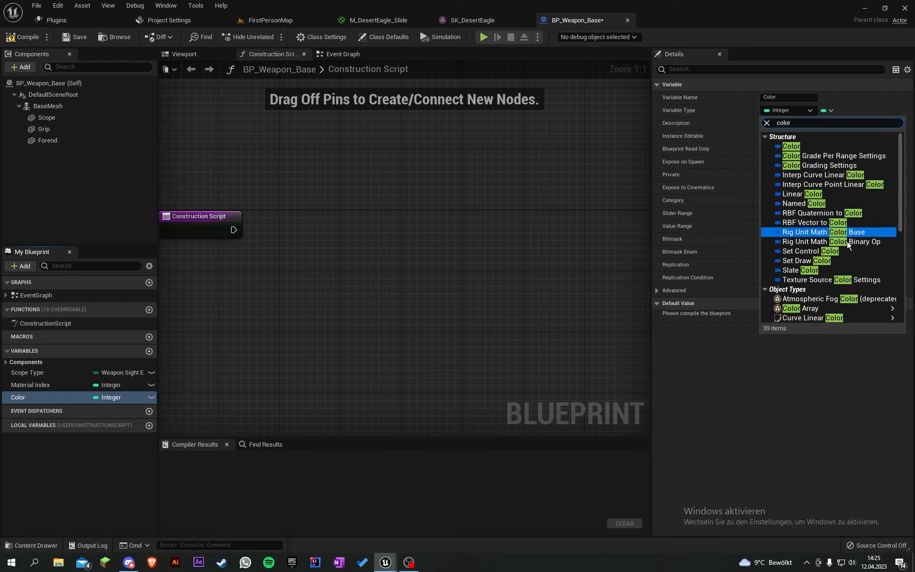
click(802, 193)
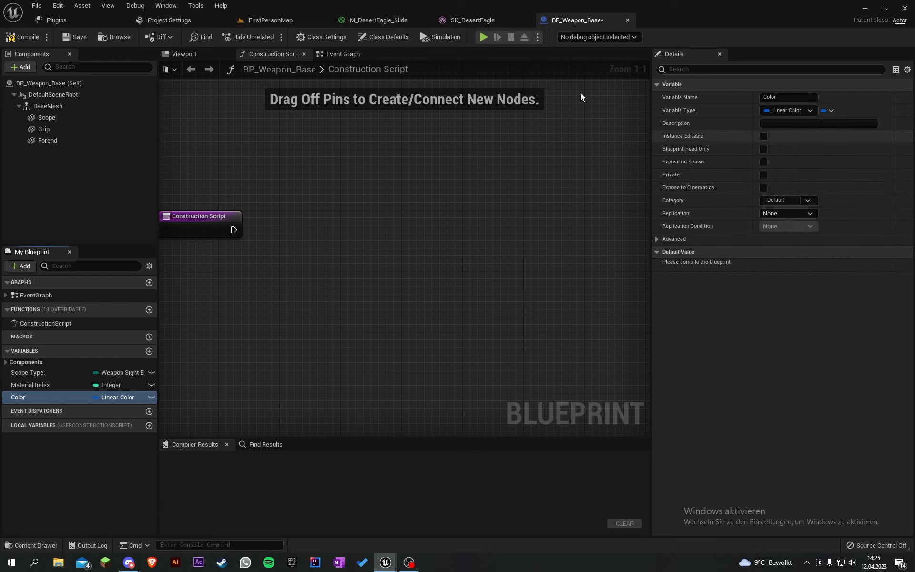
click(29, 37)
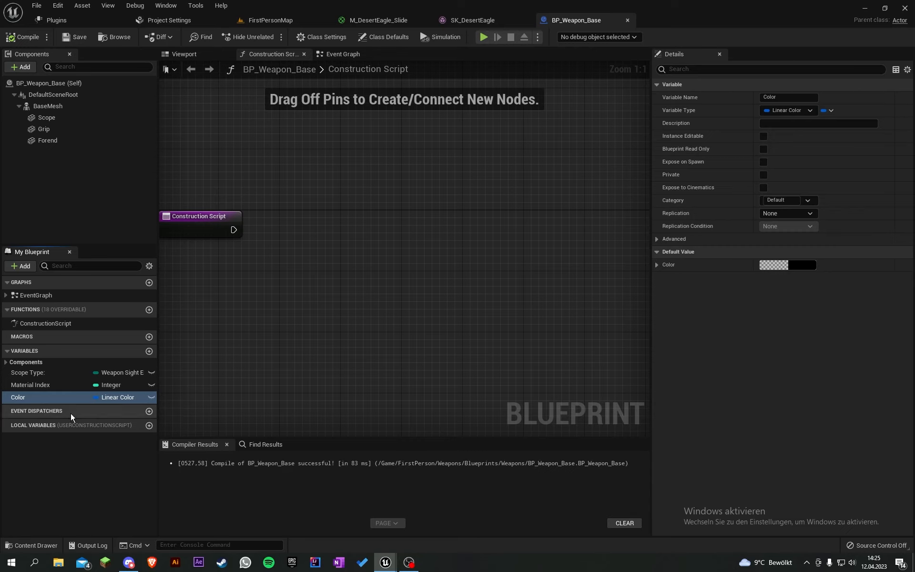
- Reorder the blueprint's variables to Color, Material Index, Scope Type and clear the variable selection
drag(33, 401, 37, 384)
click(41, 425)
click(55, 450)
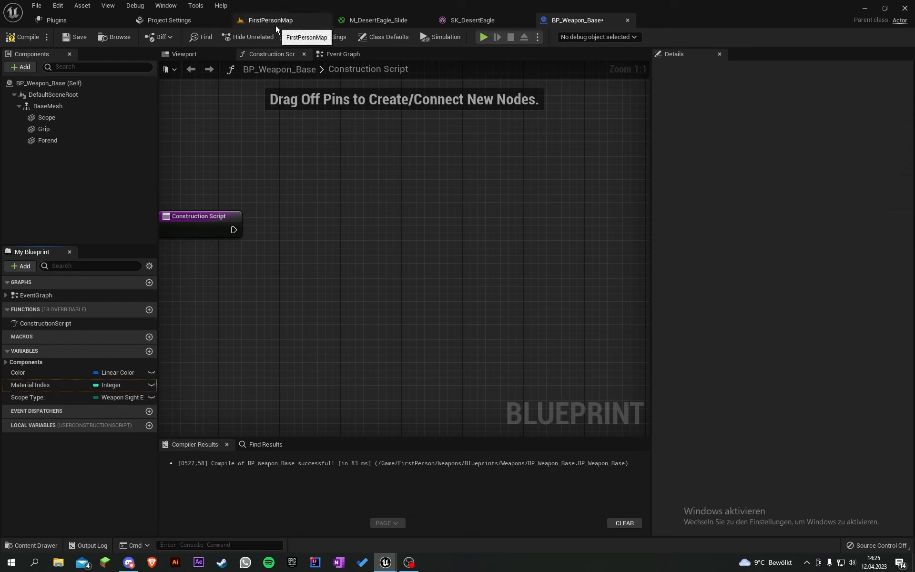